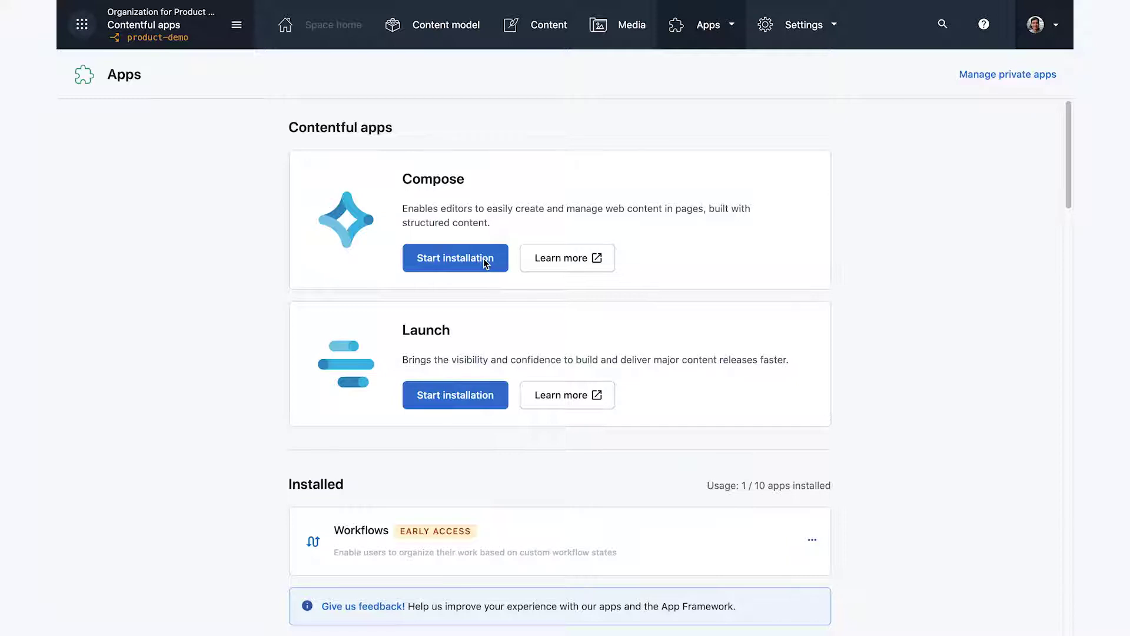
Install the Compose app and authorize its access to the product-demo space
{"action": "left_click", "coordinate": [483, 262]}
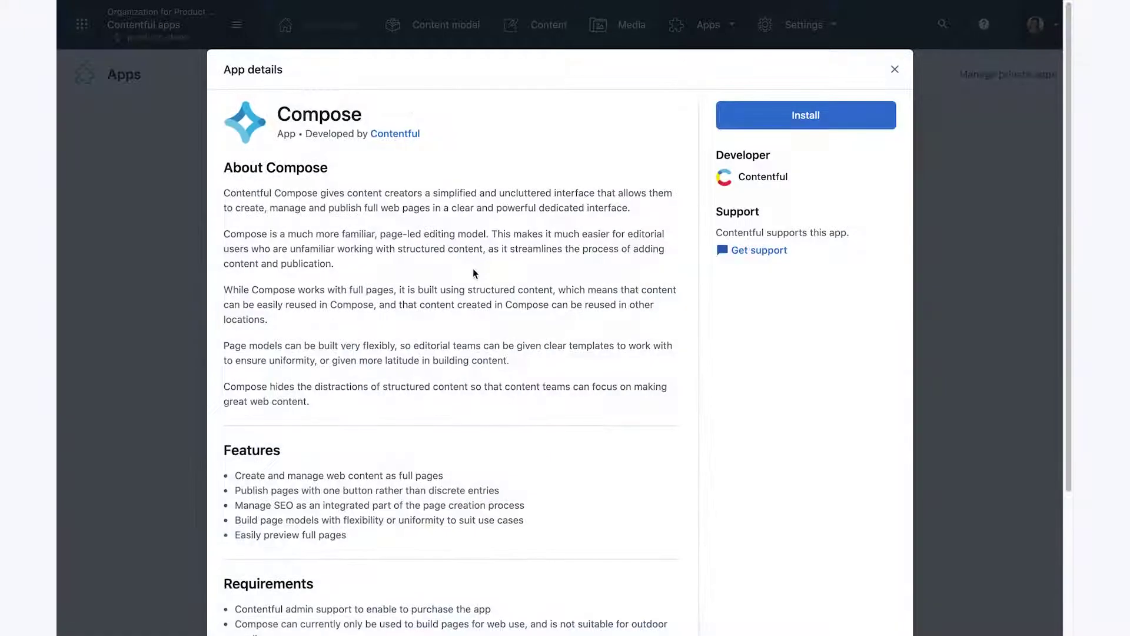
{"action": "left_click", "coordinate": [826, 123]}
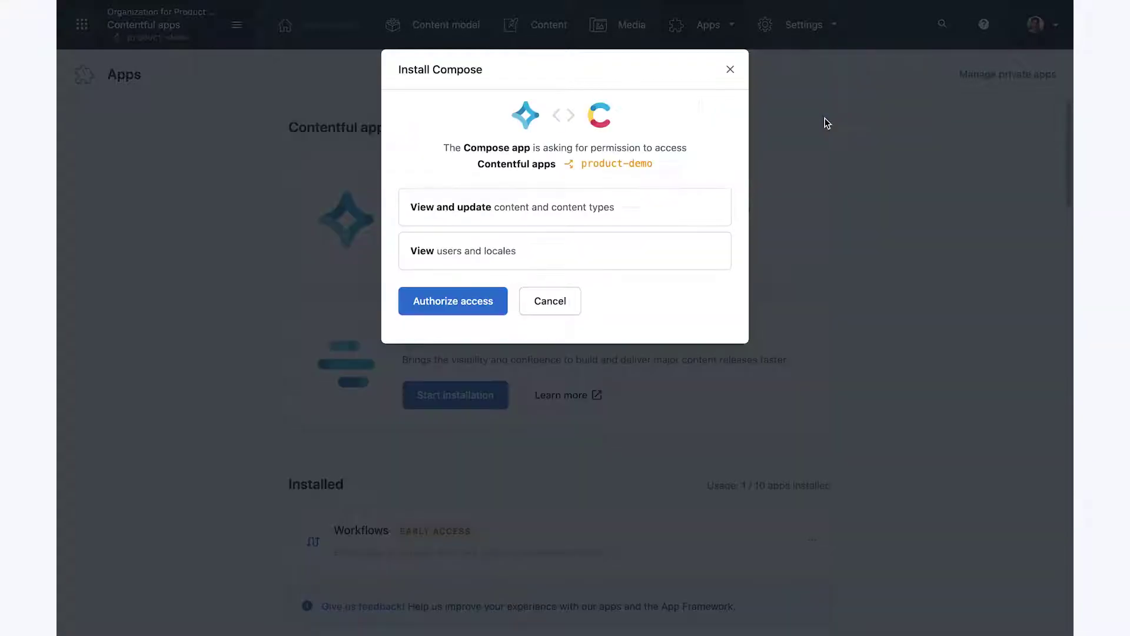
{"action": "left_click", "coordinate": [474, 303]}
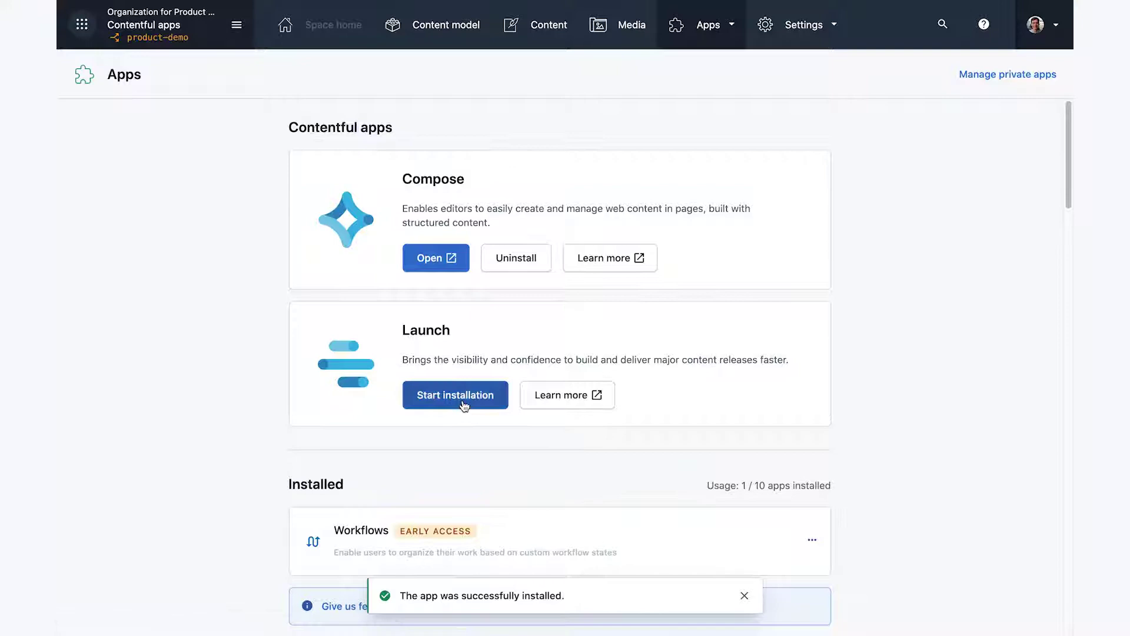
Install the Launch app, authorize its access, and bring up the app switcher
{"action": "left_click", "coordinate": [464, 405]}
{"action": "left_click", "coordinate": [773, 126]}
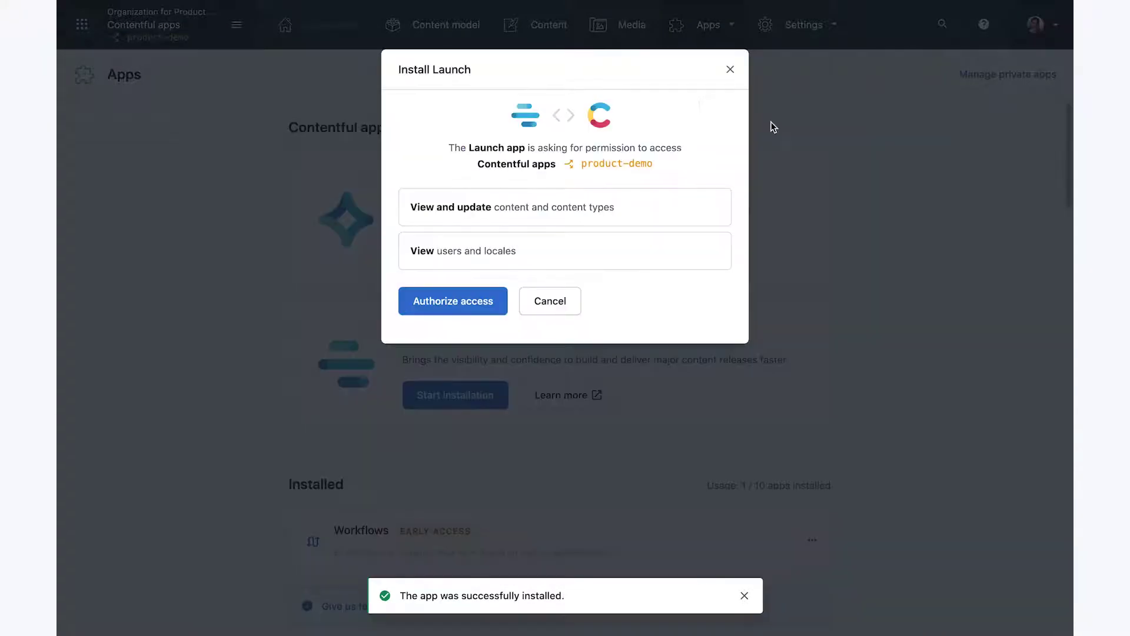
{"action": "left_click", "coordinate": [478, 310]}
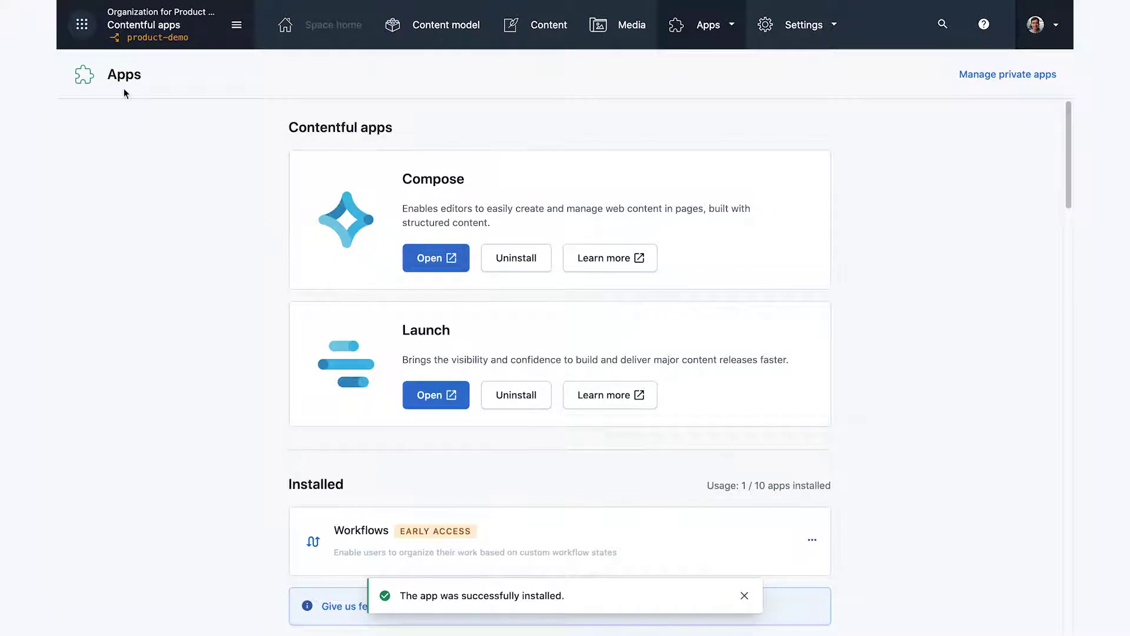
{"action": "left_click", "coordinate": [81, 24]}
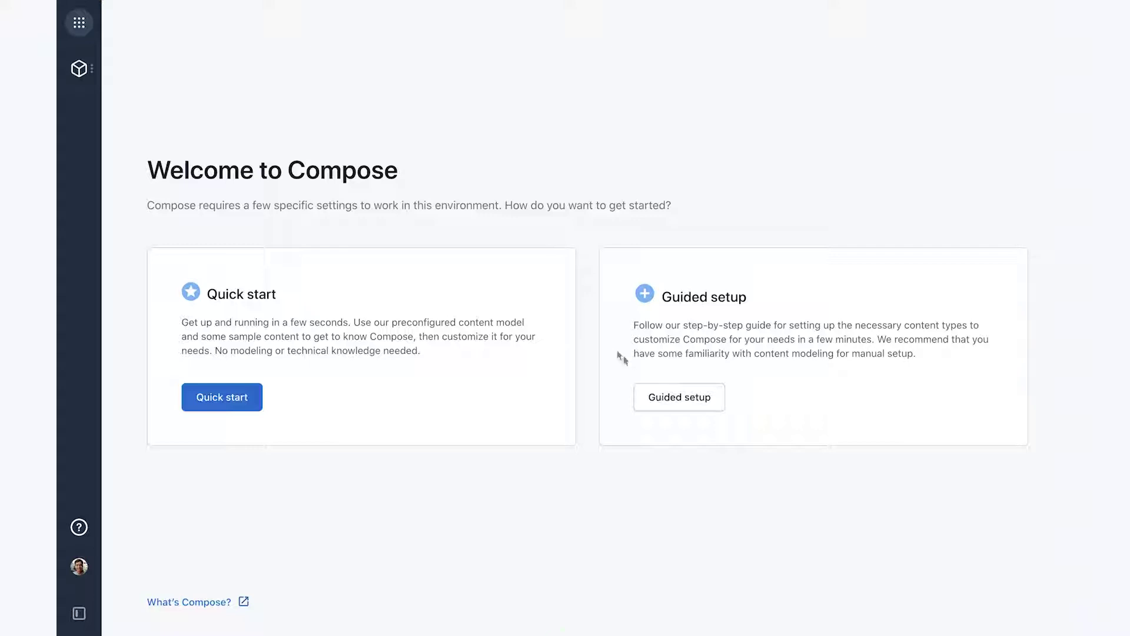
Choose Guided setup on the Welcome to Compose screen to show the Getting started checklist
{"action": "left_click", "coordinate": [682, 398]}
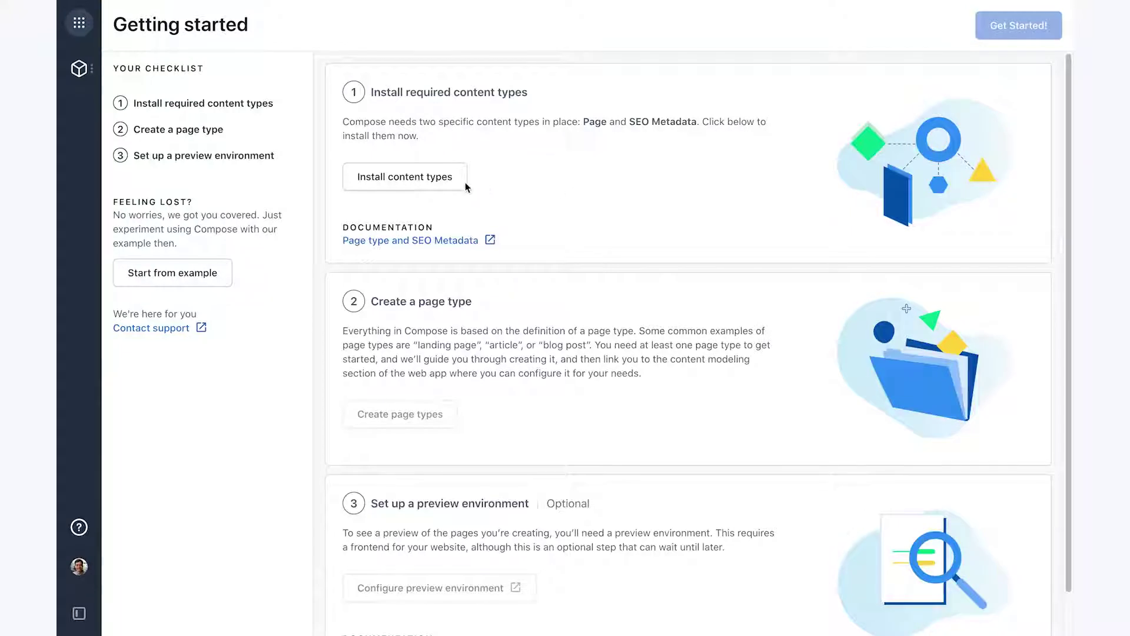
Install the Page and SEO Metadata content types and create the 'Landing page' page type described 'Test'
{"action": "left_click", "coordinate": [442, 181]}
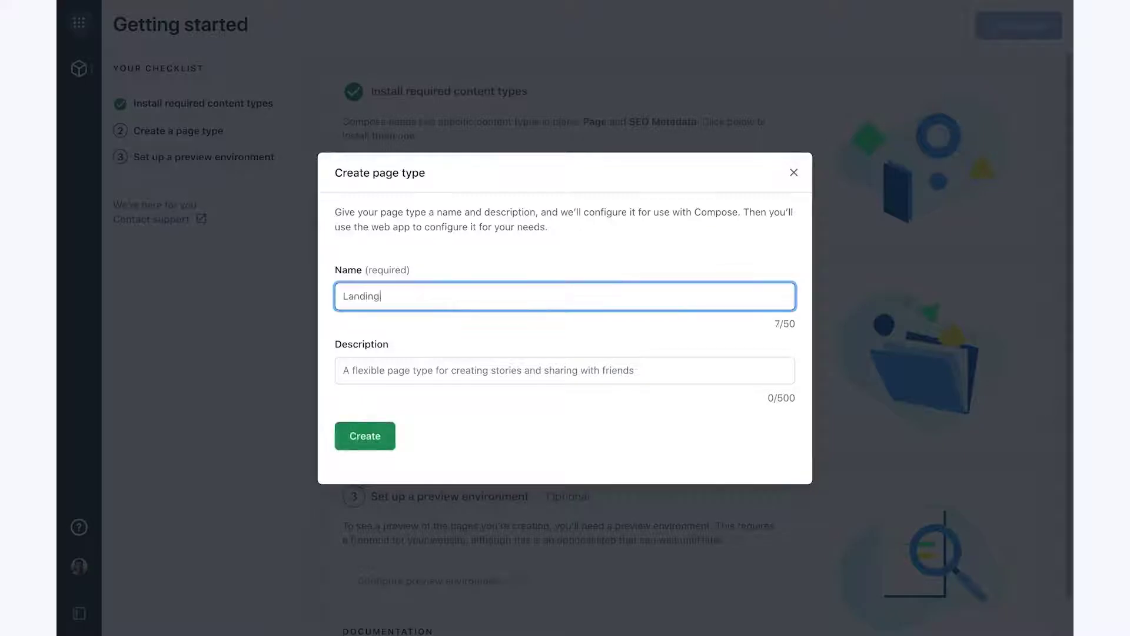
{"action": "left_click", "coordinate": [343, 370]}
{"action": "type", "text": "Test"}
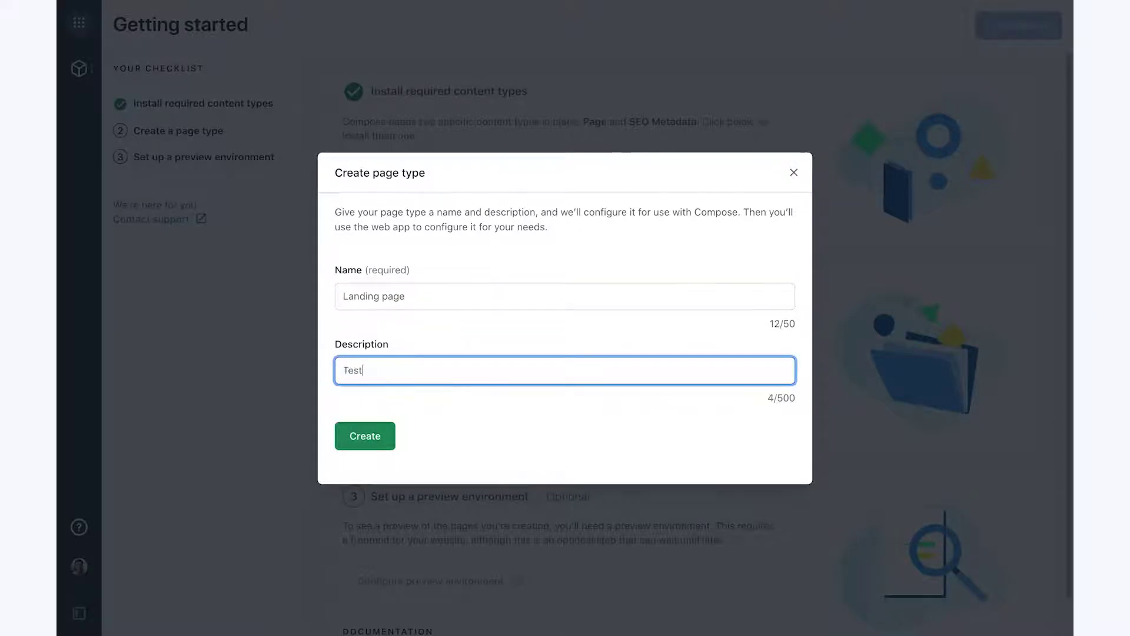
{"action": "key", "text": "Tab"}
{"action": "key", "text": "Return"}
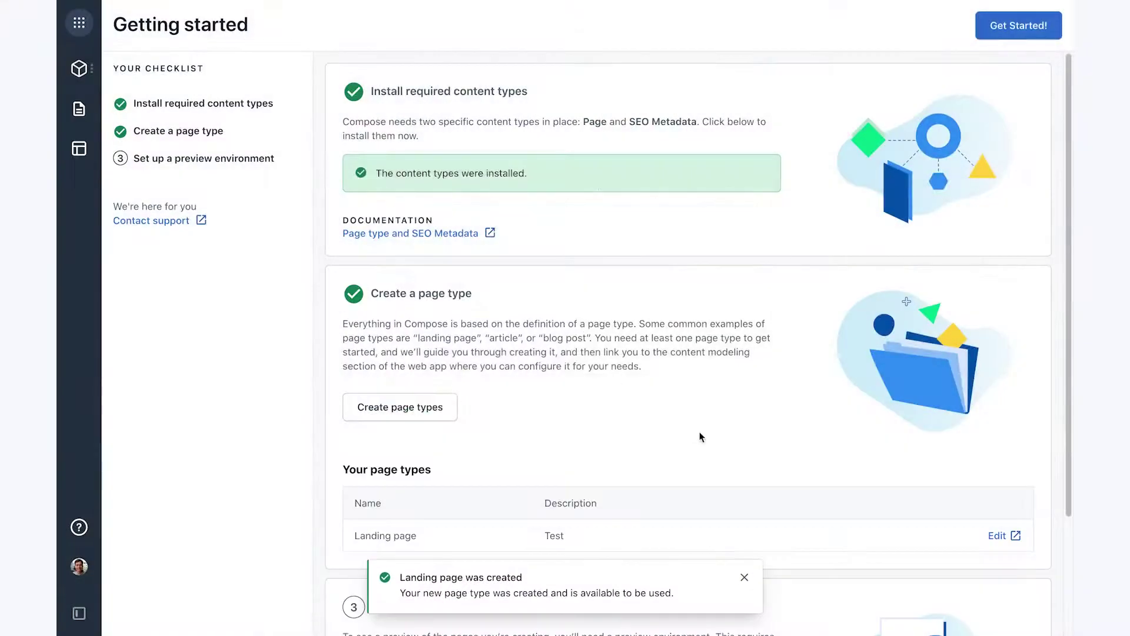
Scroll down the Compose screen on the way back to the Welcome to Compose screen
{"action": "scroll", "coordinate": [706, 437], "scroll_direction": "down", "scroll_amount": 3}
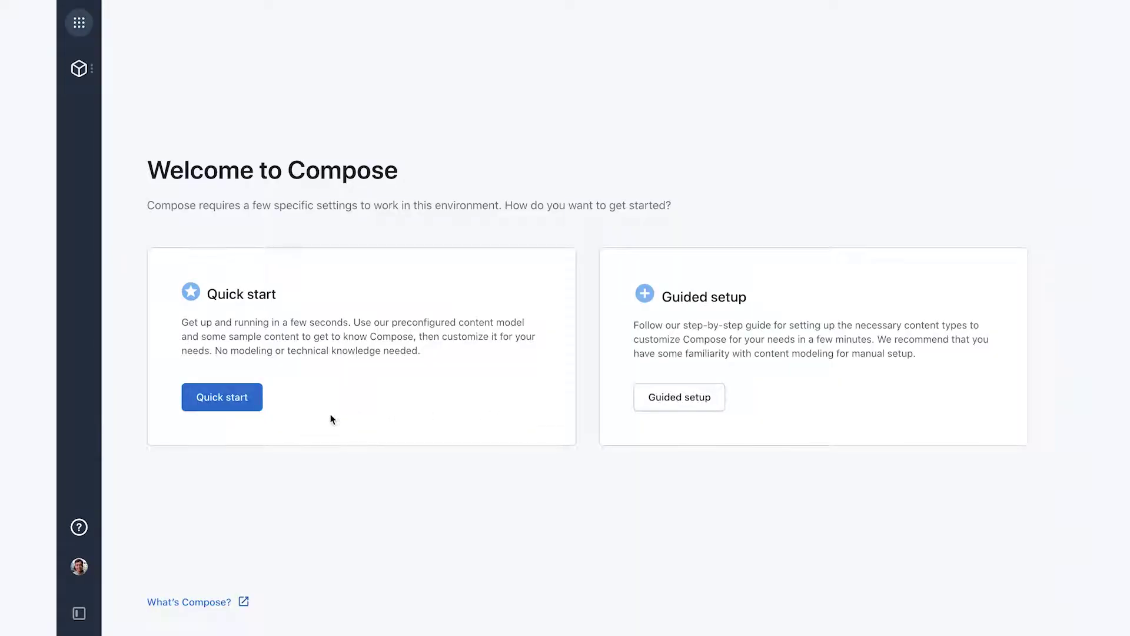
Choose Quick start to load the Homepage and five sample help articles into Compose
{"action": "left_click", "coordinate": [246, 408]}
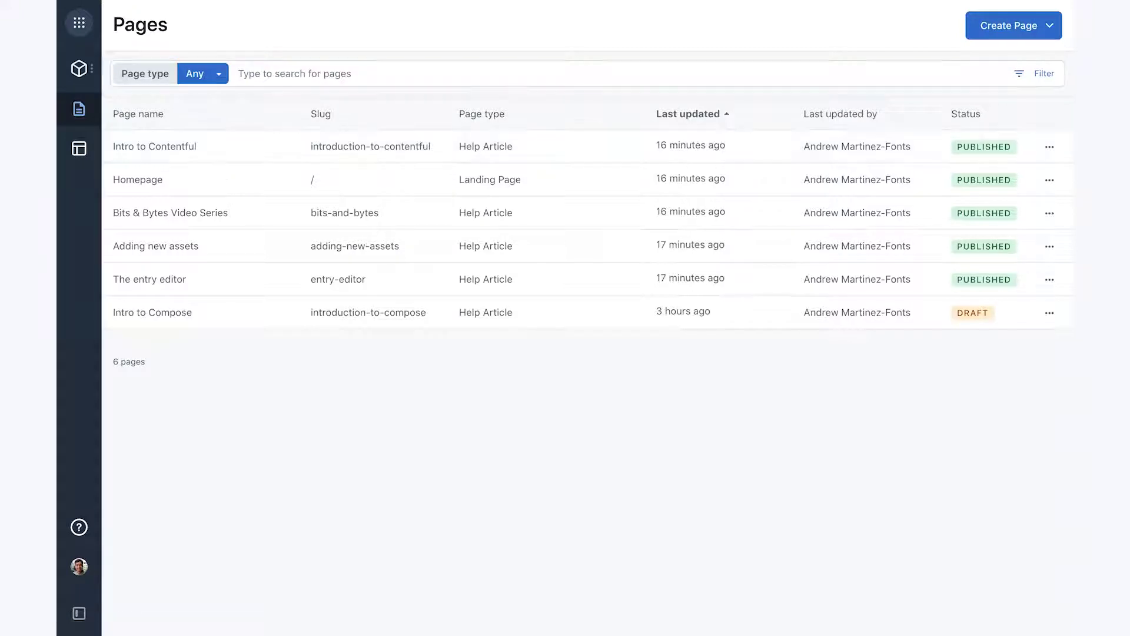
Create a Help Article page with internal name and page title 'Intro to Launch'
{"action": "left_click", "coordinate": [1050, 29]}
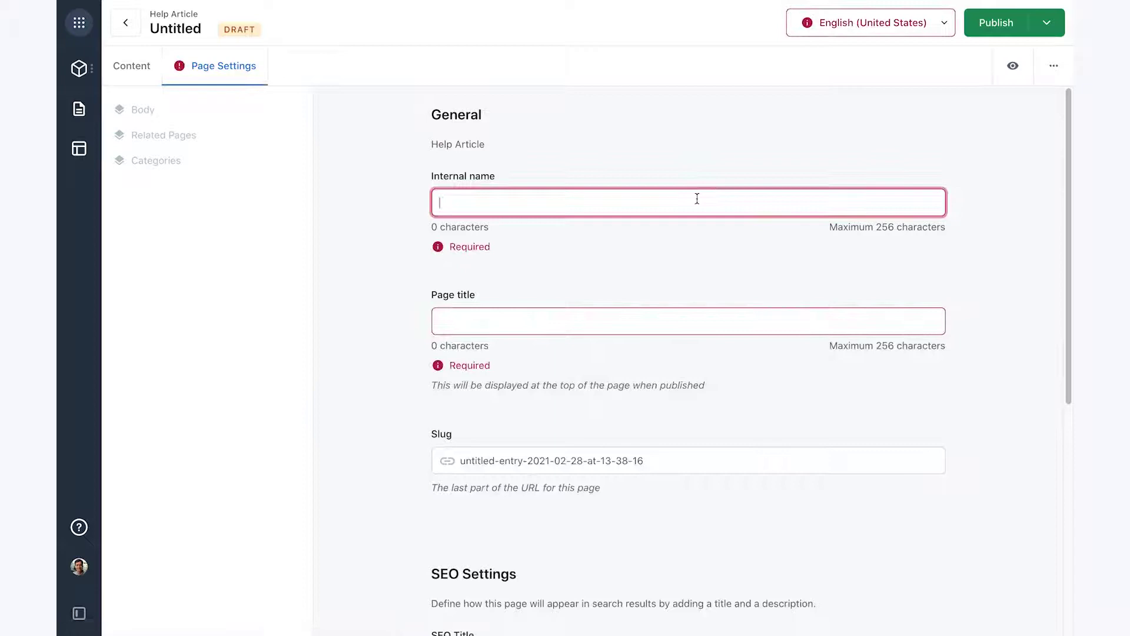
{"action": "type", "text": "Intro to Launch"}
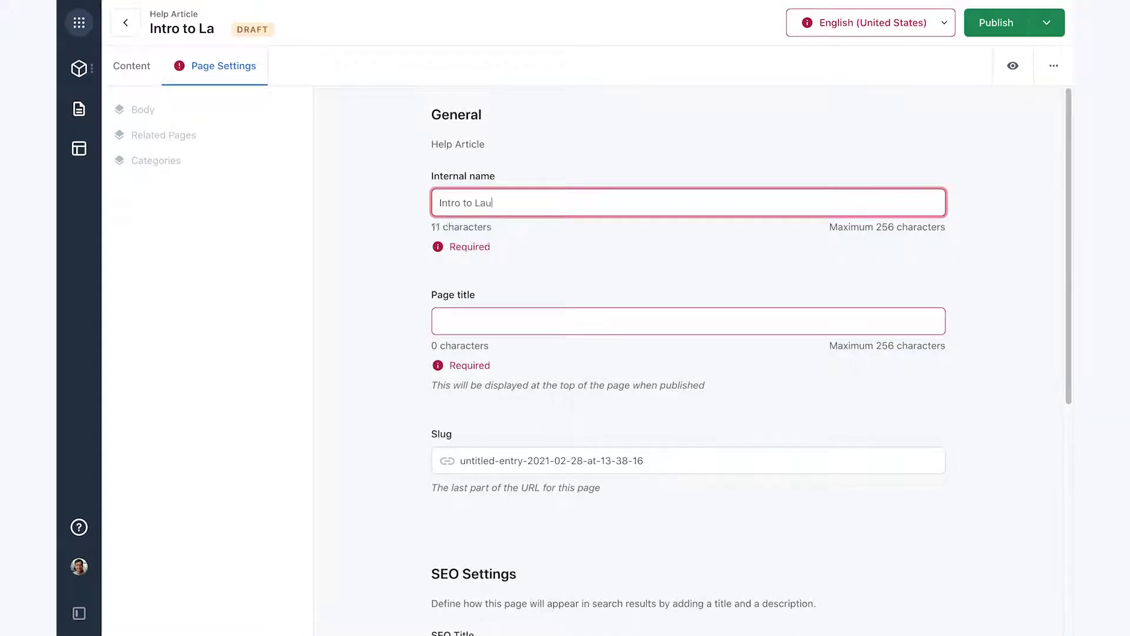
{"action": "key", "text": "Tab"}
{"action": "triple_click", "coordinate": [630, 200]}
{"action": "key", "text": "ctrl+c"}
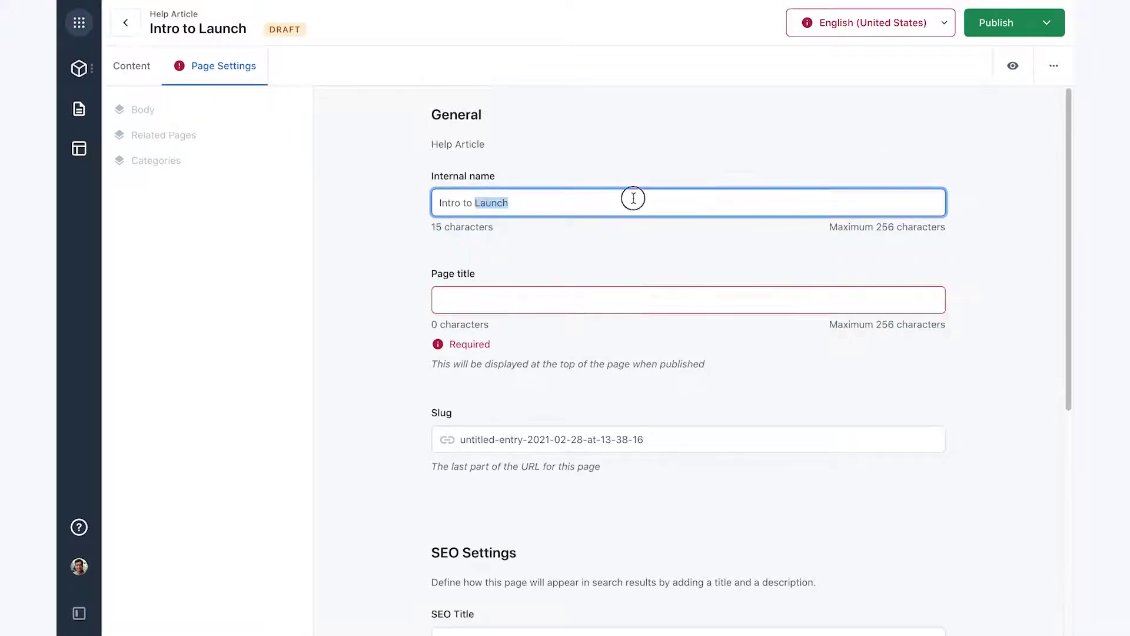
{"action": "left_click", "coordinate": [606, 301]}
{"action": "key", "text": "ctrl+v"}
Fill in the SEO title 'dsfds' and SEO description 'sddf'
{"action": "scroll", "coordinate": [618, 383], "scroll_direction": "down", "scroll_amount": 4}
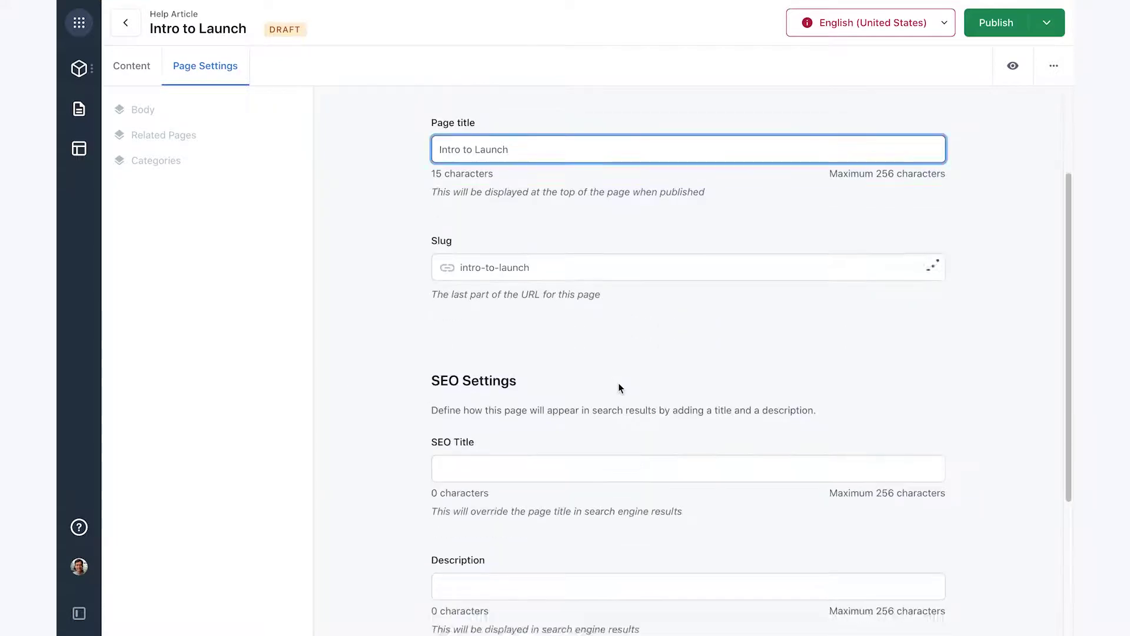
{"action": "left_click", "coordinate": [613, 383]}
{"action": "type", "text": "dsfds"}
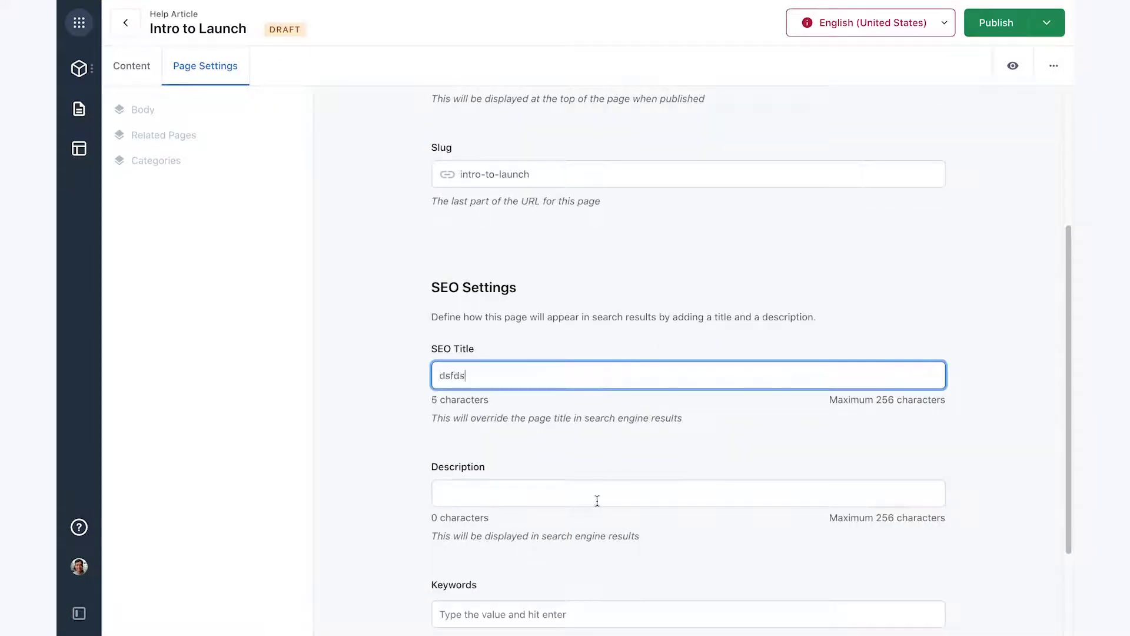
{"action": "left_click", "coordinate": [596, 495]}
{"action": "type", "text": "sddfs"}
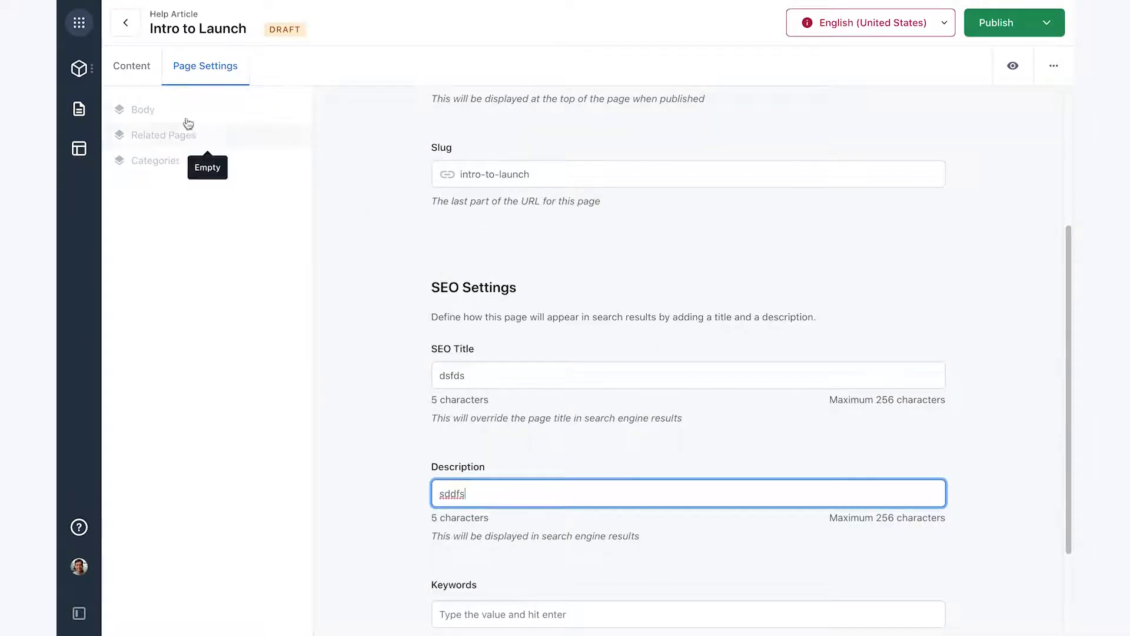
{"action": "left_click", "coordinate": [137, 67]}
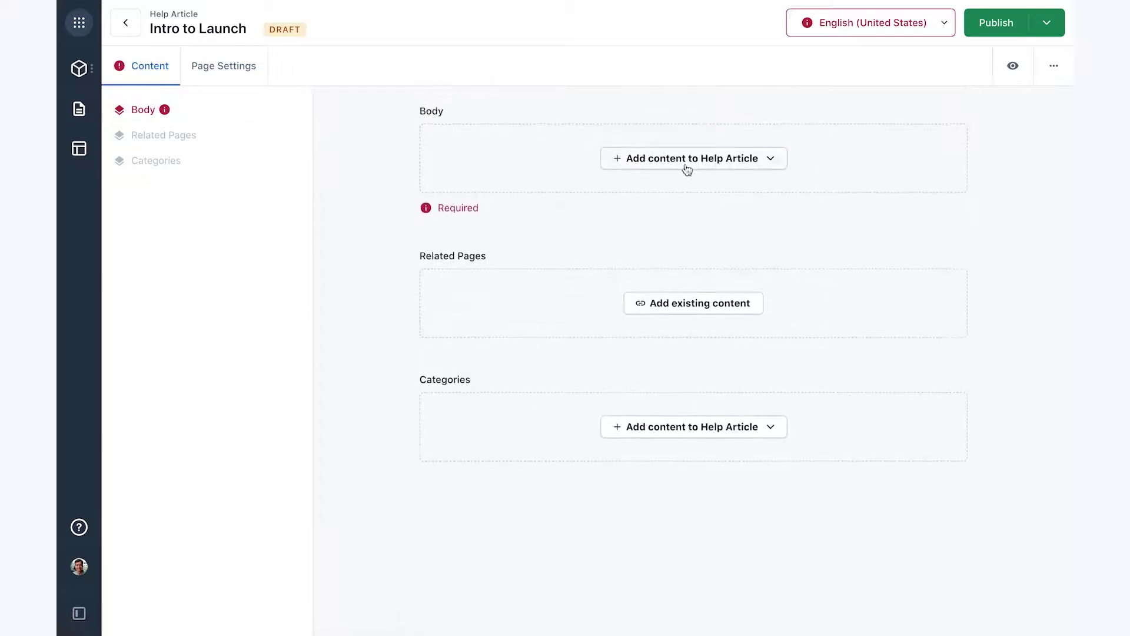
Add a text component to the Body with three paragraphs describing Launch
{"action": "left_click", "coordinate": [687, 169]}
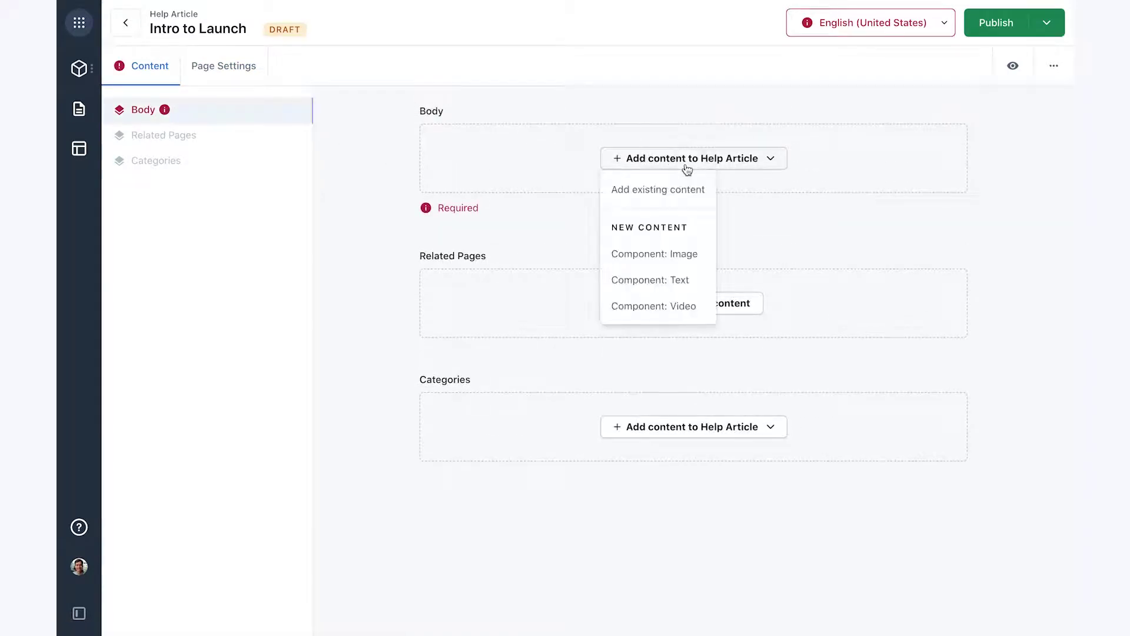
{"action": "left_click", "coordinate": [682, 280]}
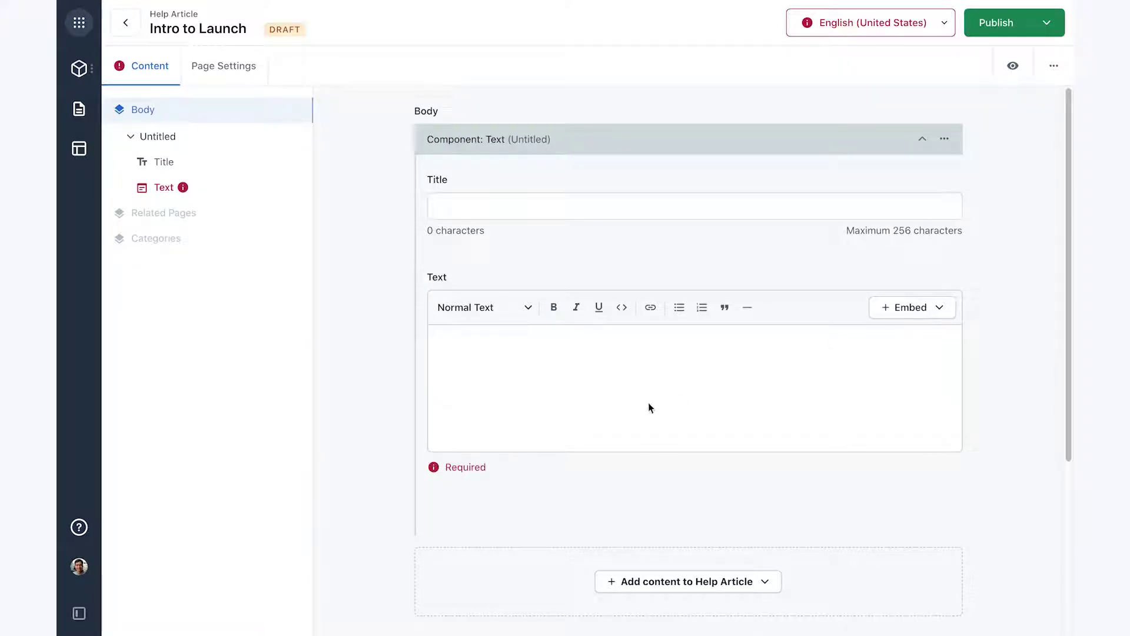
{"action": "left_click", "coordinate": [675, 374]}
{"action": "type", "text": "Launch is an application by Contentful that allows you to publish large amounts of content easily and with confidence. Launch uses the power of the main Contentful web app and focuses solely on the experience of planners and campaign managers.  Launch is designed specifically for campaign managers who need to publish a lot of content quickly and reliably.  Unlike the publishing features in the web app, Launch doesn't require you to publish each entry and asset separately. Instead, you can bundle content together for quicker publishing."}
{"action": "scroll", "coordinate": [665, 388], "scroll_direction": "down", "scroll_amount": 3}
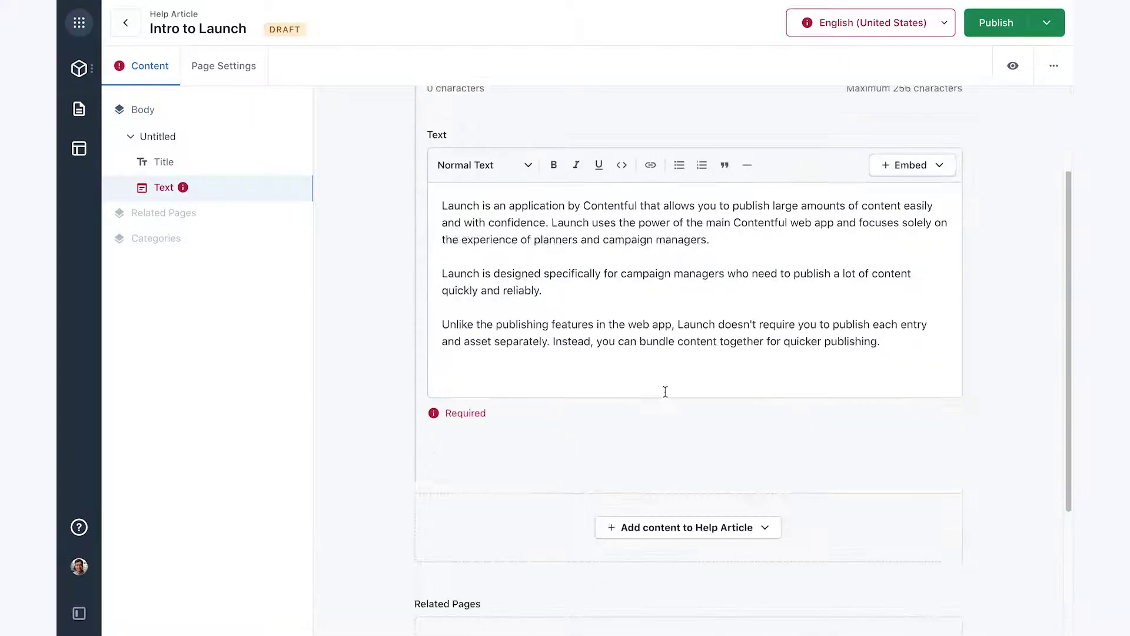
{"action": "scroll", "coordinate": [665, 388], "scroll_direction": "down", "scroll_amount": 1}
Add an image component using the headphones illustration, named 'Launch image'
{"action": "left_click", "coordinate": [688, 370]}
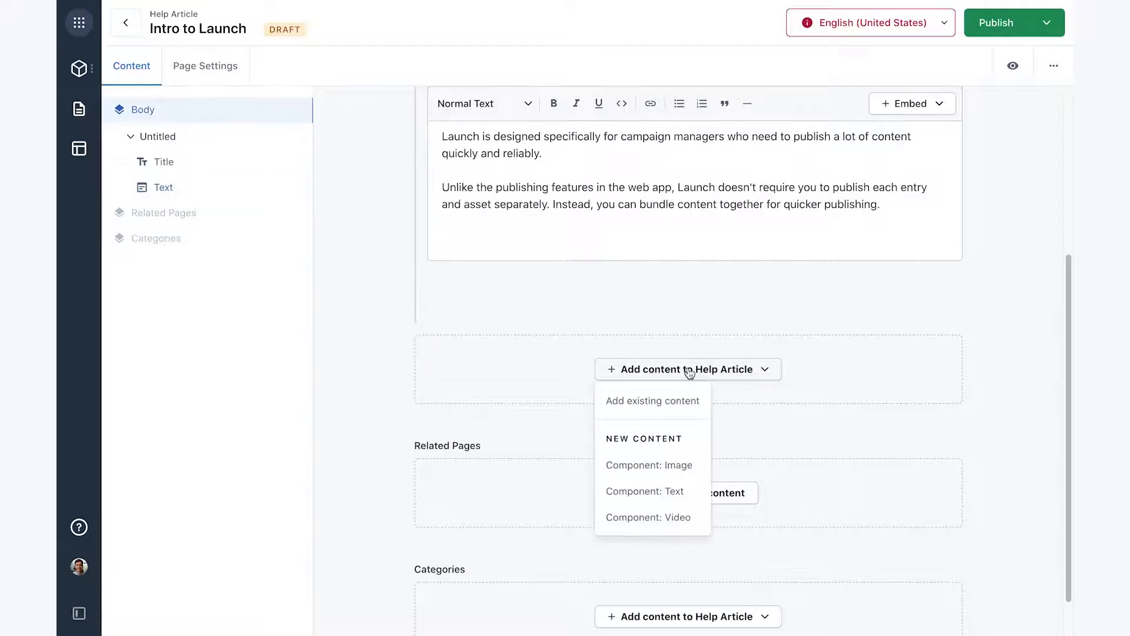
{"action": "left_click", "coordinate": [667, 472]}
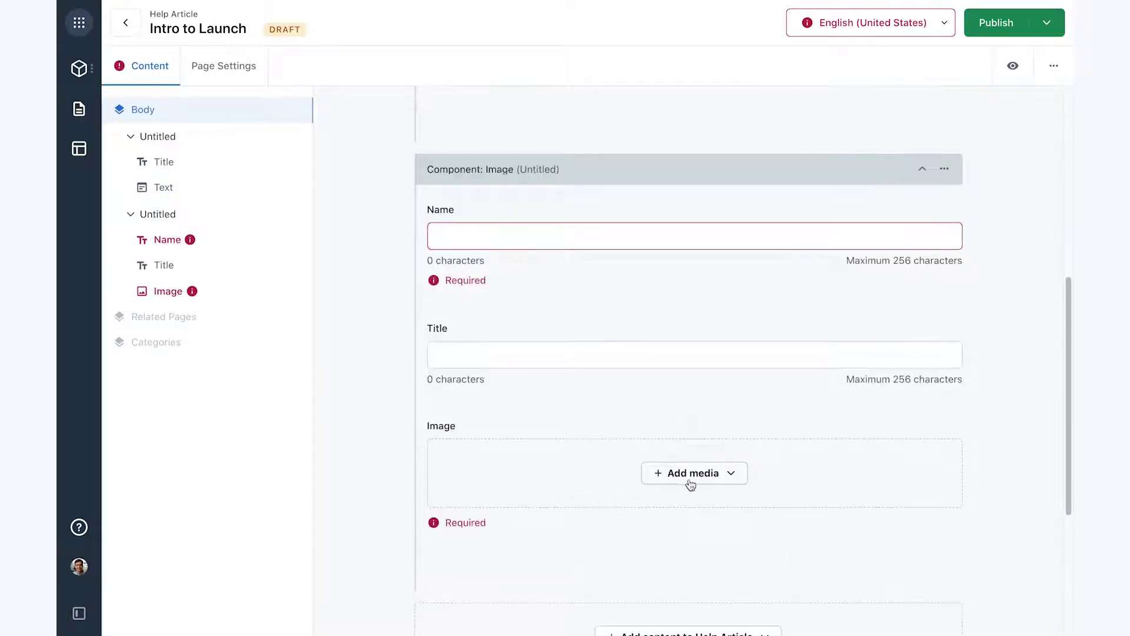
{"action": "left_click", "coordinate": [691, 474]}
{"action": "left_click", "coordinate": [693, 524]}
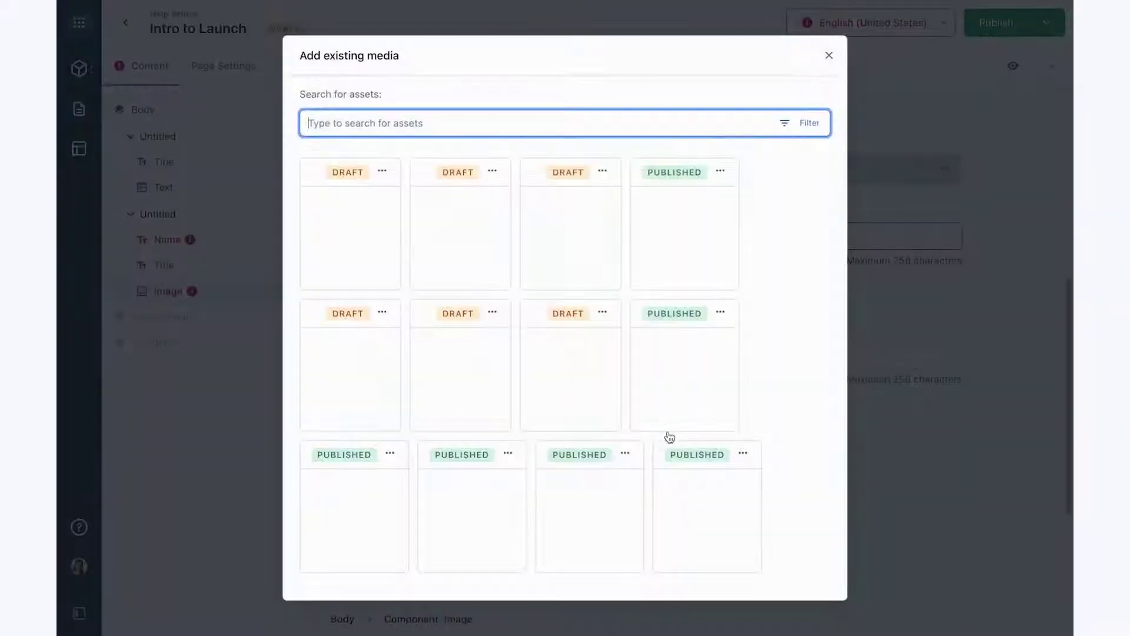
{"action": "left_click", "coordinate": [487, 254]}
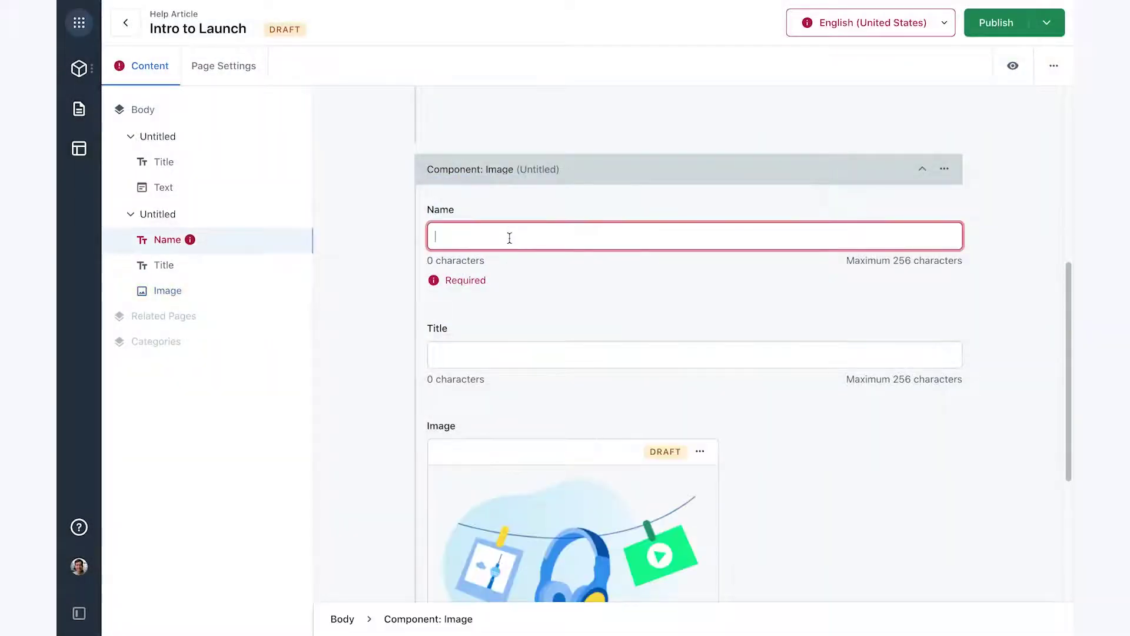
{"action": "type", "text": "Launch image"}
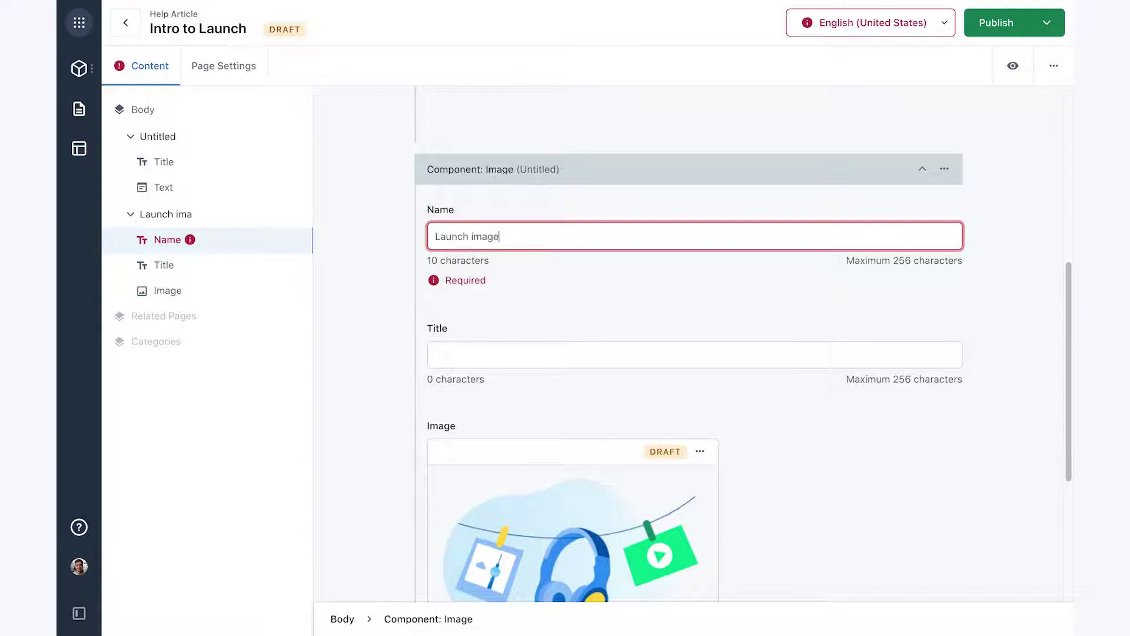
{"action": "key", "text": "Tab"}
{"action": "scroll", "coordinate": [530, 273], "scroll_direction": "down", "scroll_amount": 8}
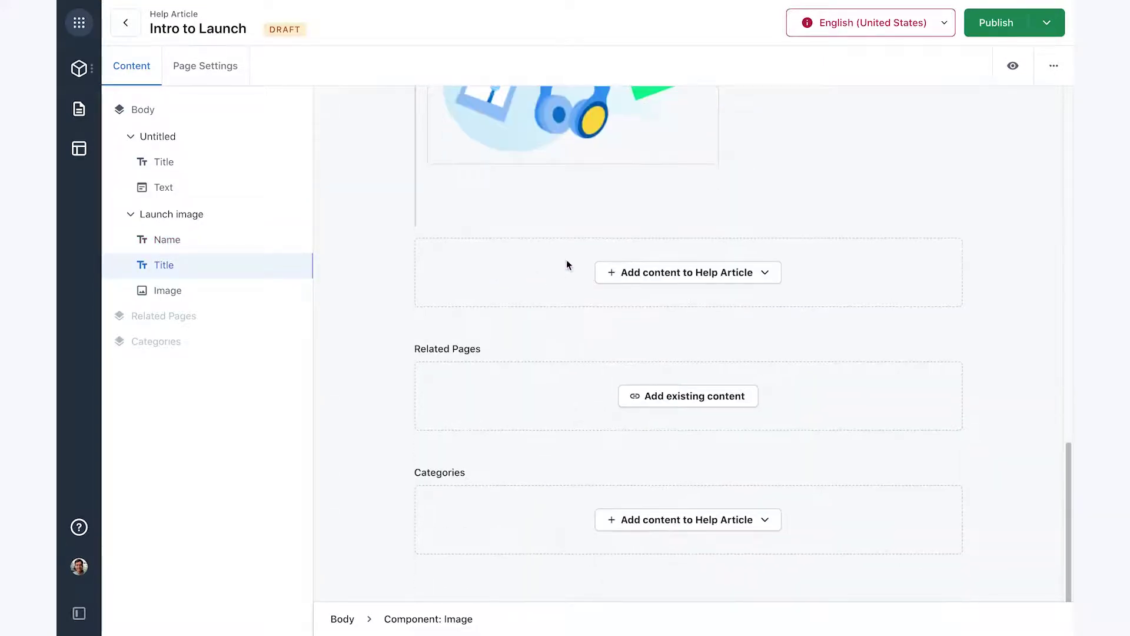
Add a video component with YouTube video ID LOcSLS9T6NI
{"action": "left_click", "coordinate": [659, 273]}
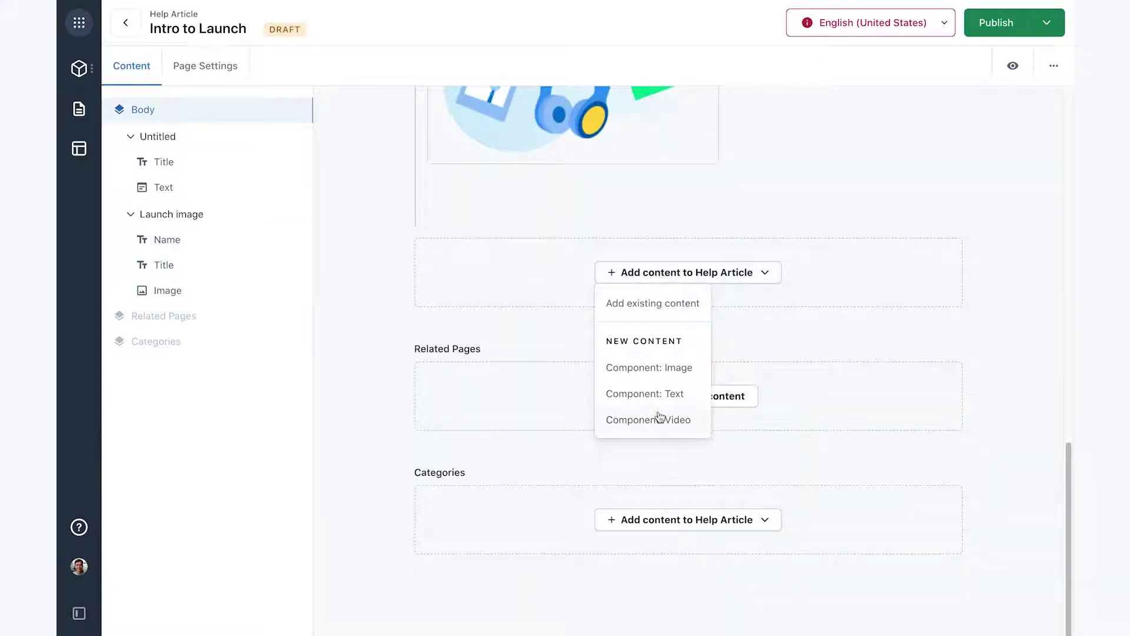
{"action": "left_click", "coordinate": [662, 418]}
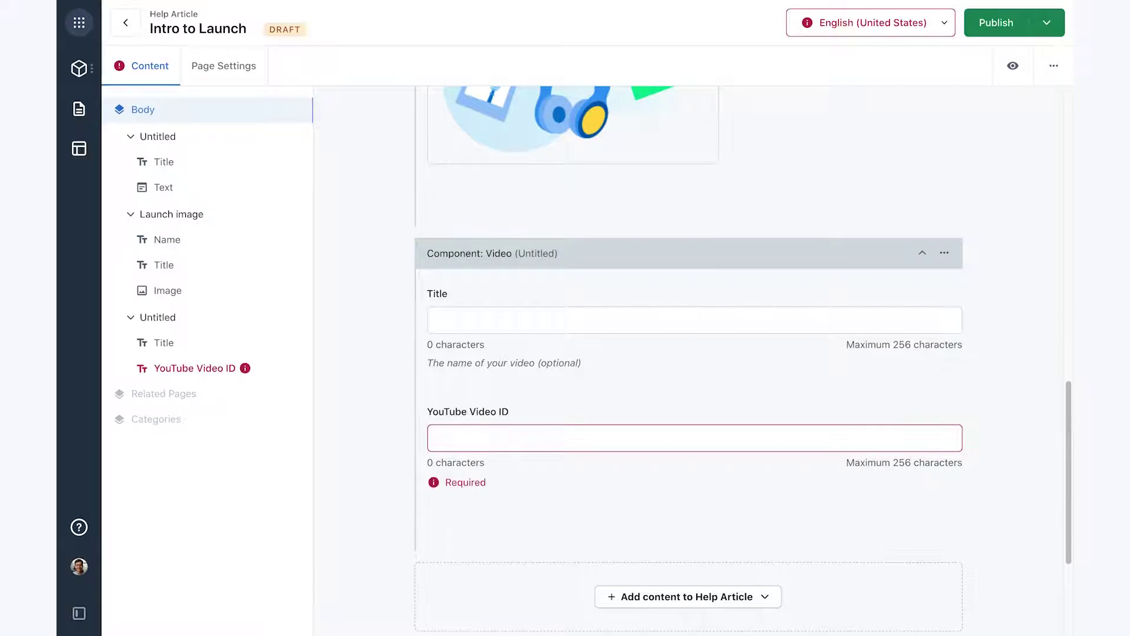
{"action": "left_click", "coordinate": [689, 436]}
{"action": "type", "text": "LOcSLS9T6NI"}
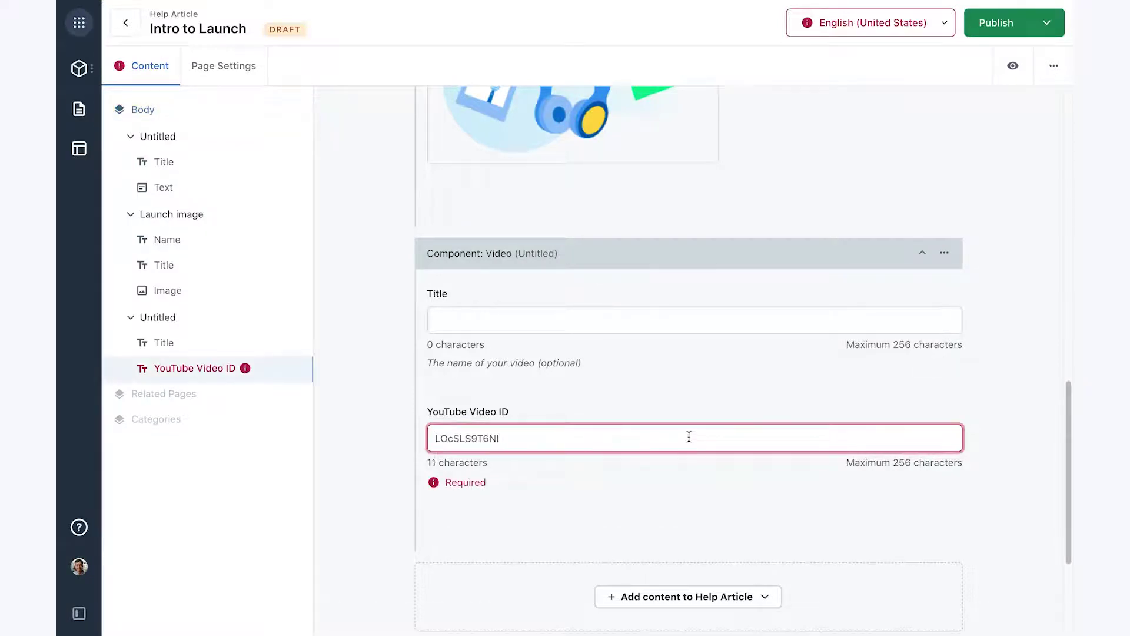
{"action": "scroll", "coordinate": [687, 439], "scroll_direction": "down", "scroll_amount": 2}
{"action": "left_click", "coordinate": [687, 439]}
{"action": "scroll", "coordinate": [650, 424], "scroll_direction": "down", "scroll_amount": 4}
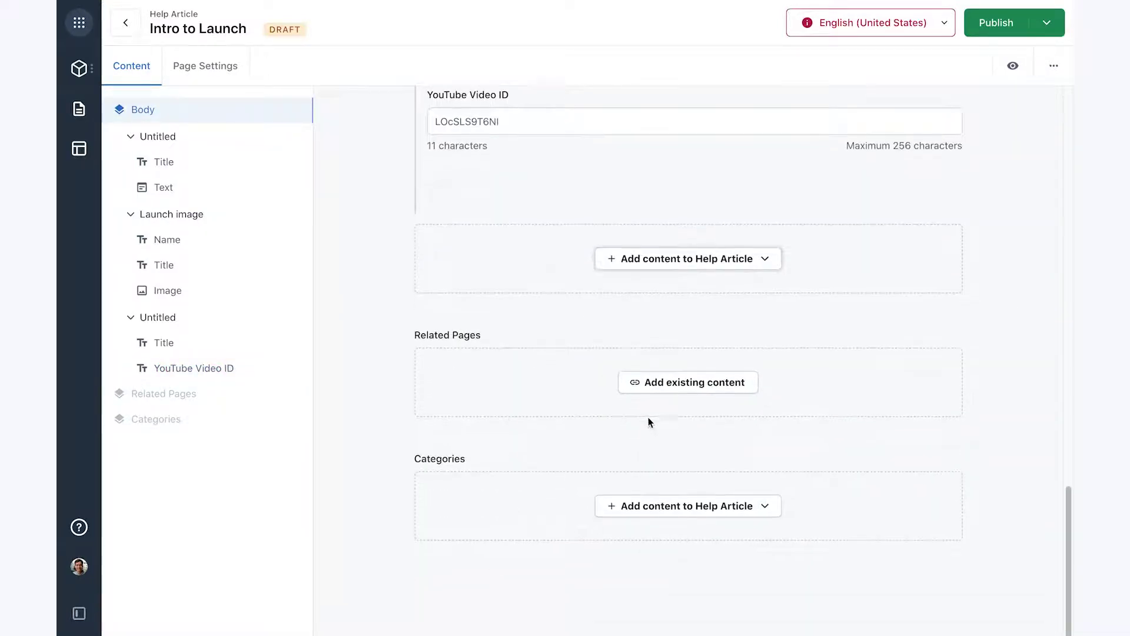
Link the 'Intro to Compose' page under Related Pages
{"action": "left_click", "coordinate": [676, 386]}
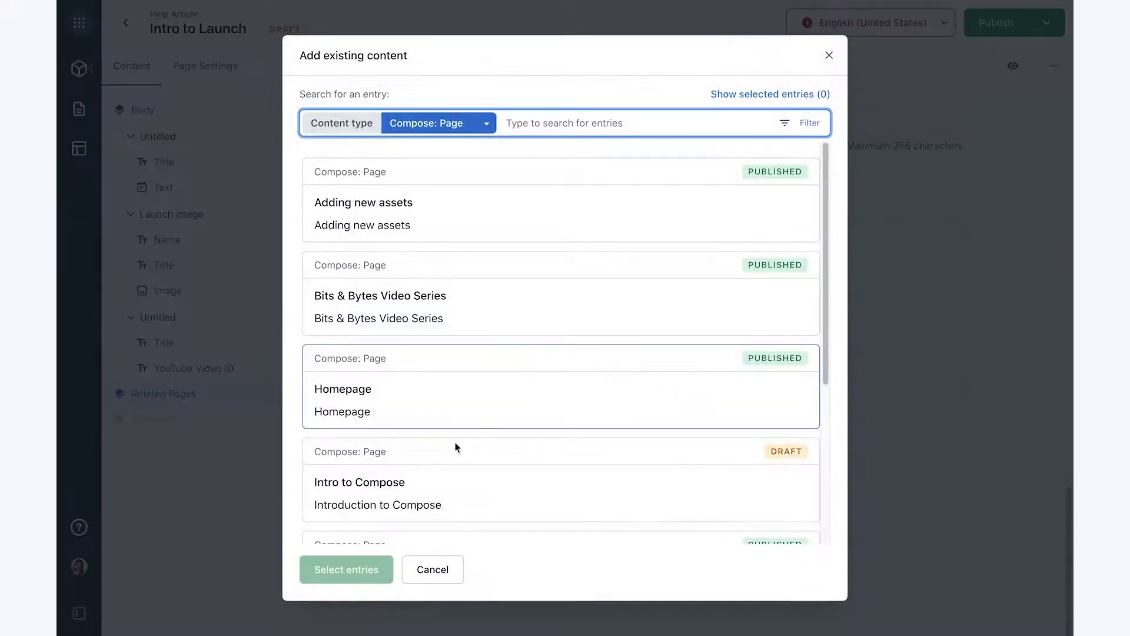
{"action": "scroll", "coordinate": [454, 447], "scroll_direction": "down", "scroll_amount": 2}
{"action": "double_click", "coordinate": [433, 380]}
{"action": "left_click", "coordinate": [429, 380]}
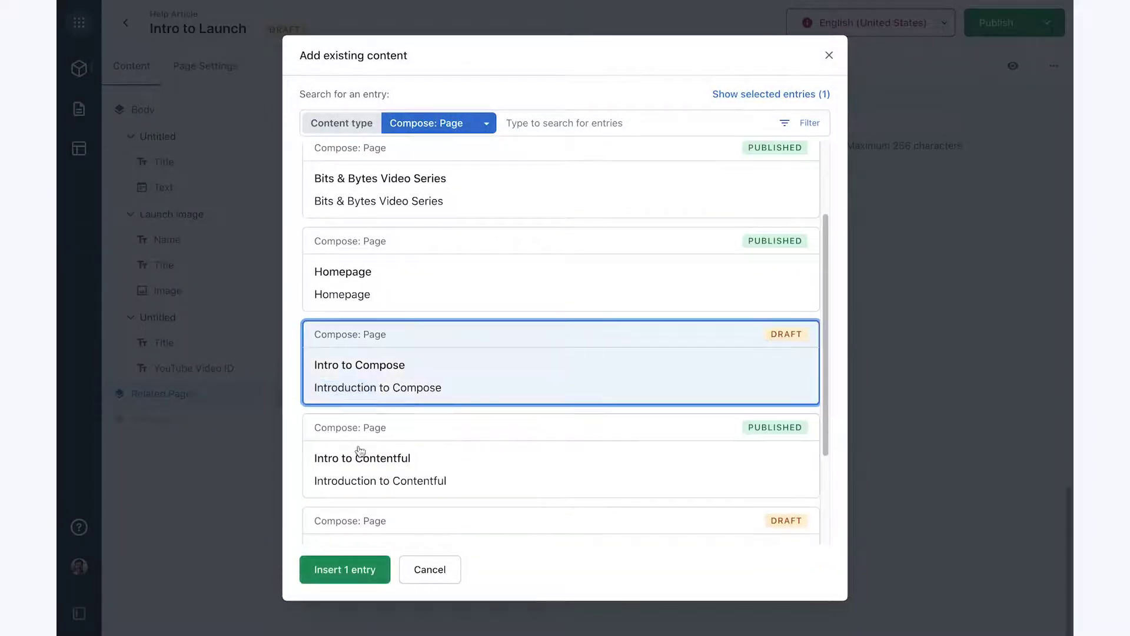
{"action": "left_click", "coordinate": [386, 569]}
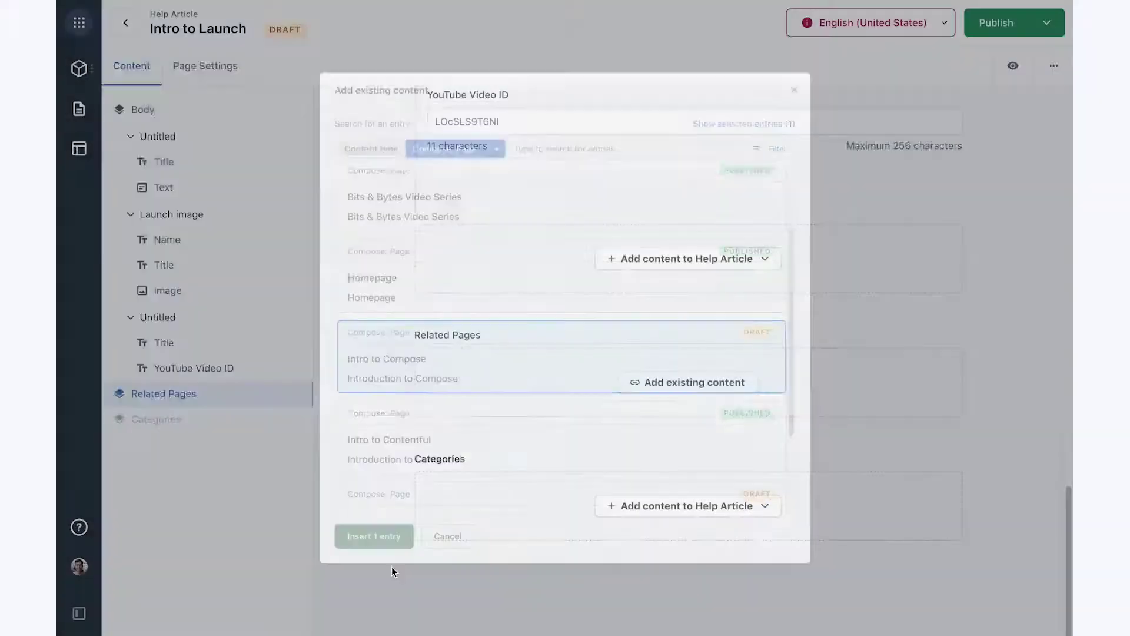
Link the existing 'Launch' category under Categories, then show the page's languages
{"action": "scroll", "coordinate": [730, 523], "scroll_direction": "down", "scroll_amount": 2}
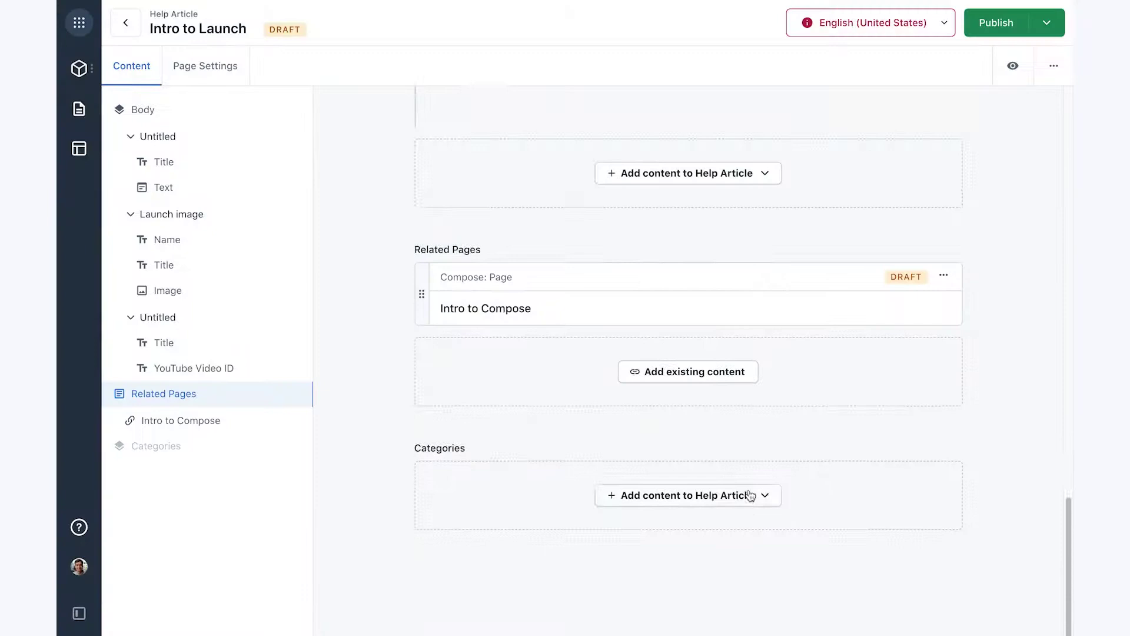
{"action": "left_click", "coordinate": [735, 505]}
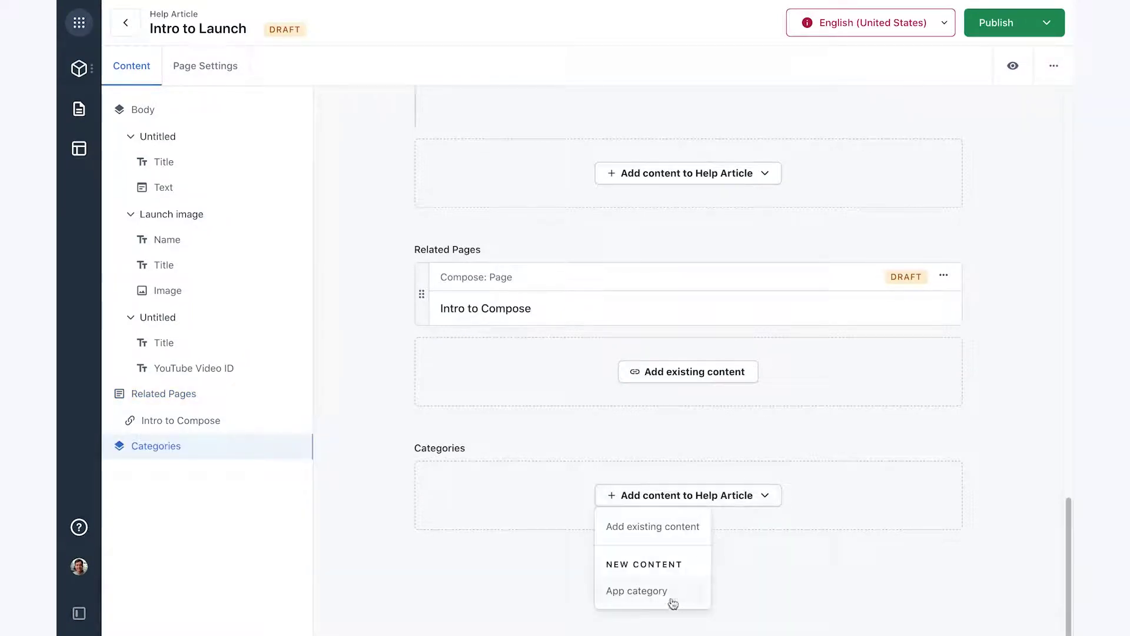
{"action": "left_click", "coordinate": [679, 523]}
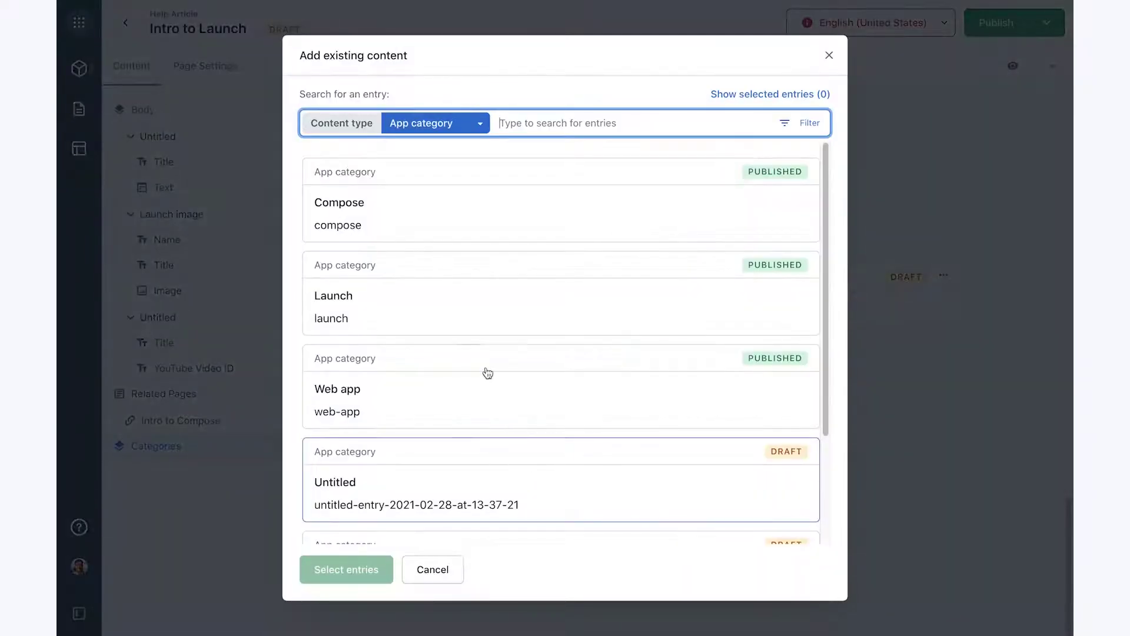
{"action": "left_click", "coordinate": [459, 327]}
{"action": "left_click", "coordinate": [336, 564]}
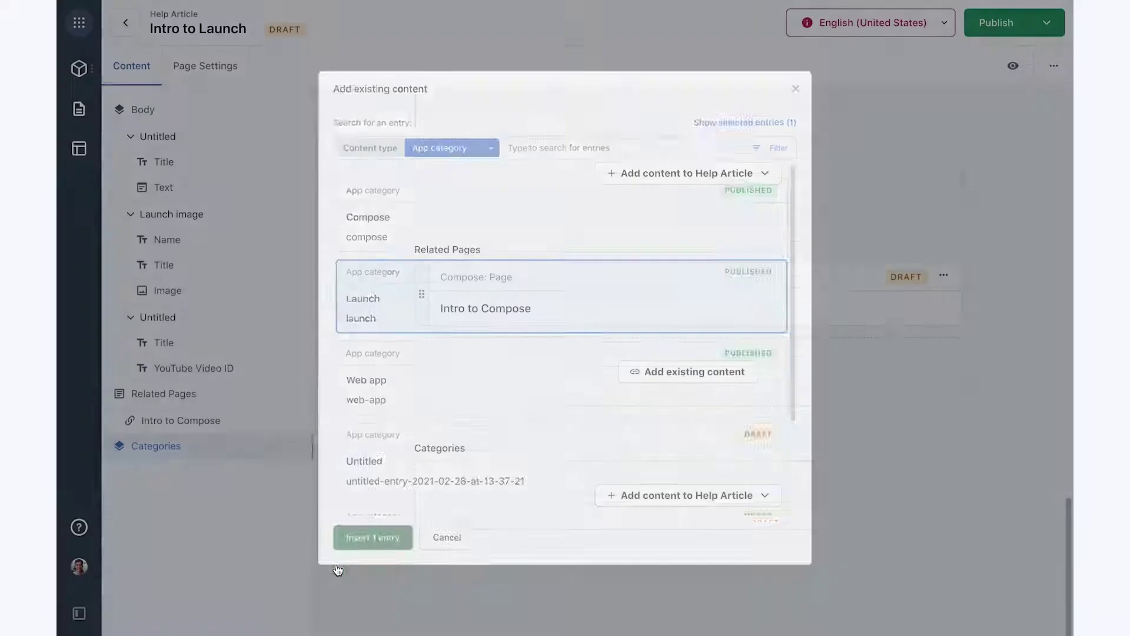
{"action": "scroll", "coordinate": [377, 423], "scroll_direction": "up", "scroll_amount": 5}
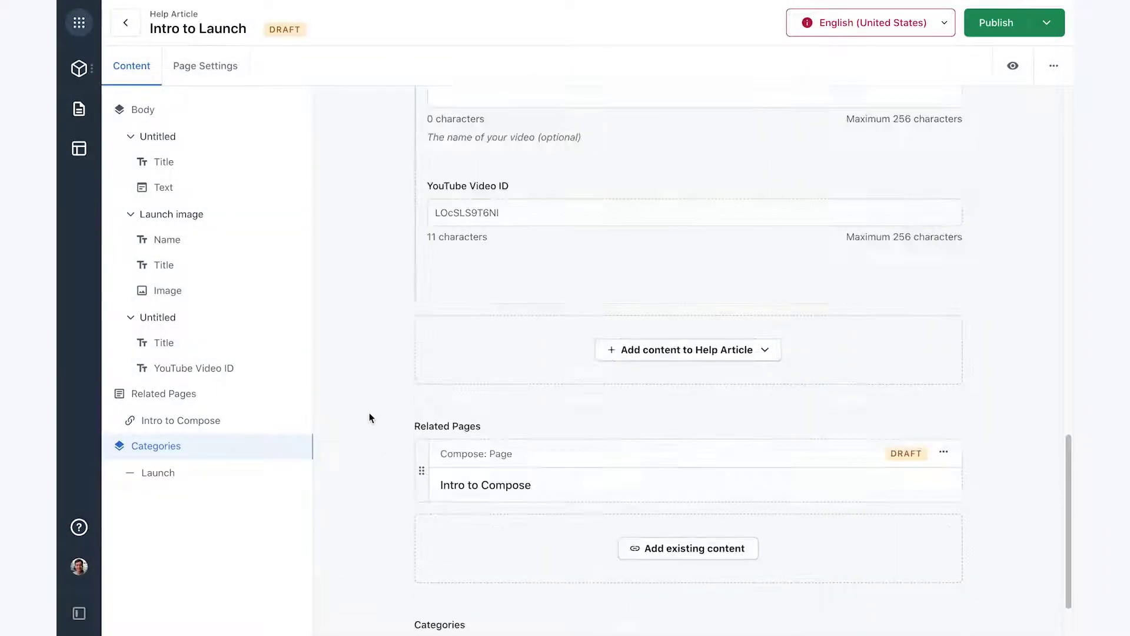
{"action": "left_click", "coordinate": [887, 27]}
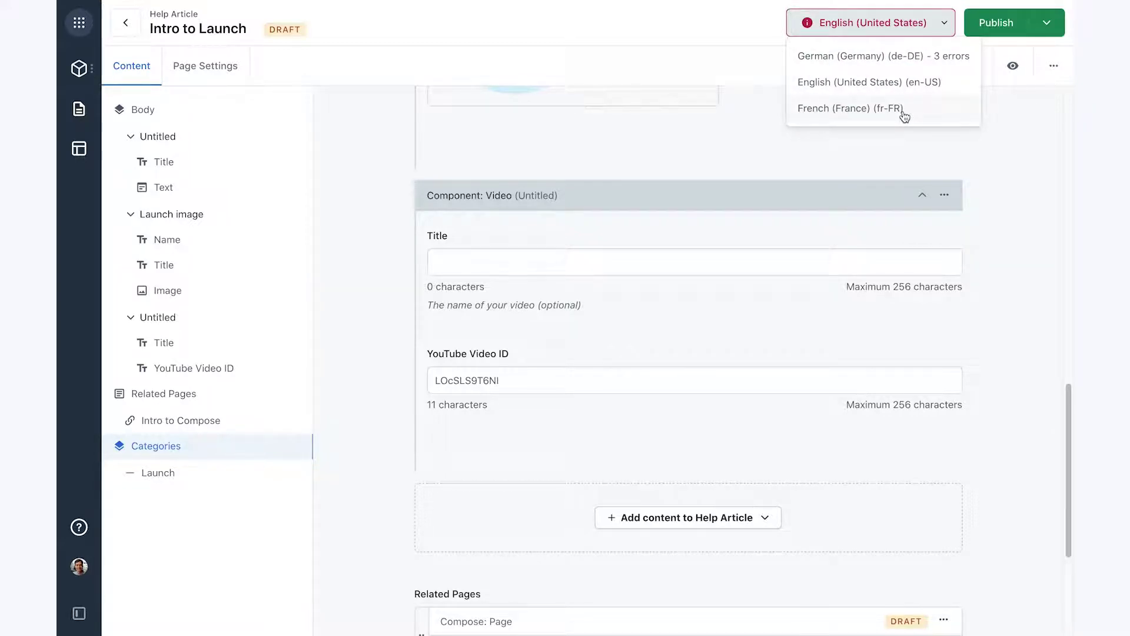
Close the language list on the Intro to Launch page
{"action": "left_click", "coordinate": [1021, 148]}
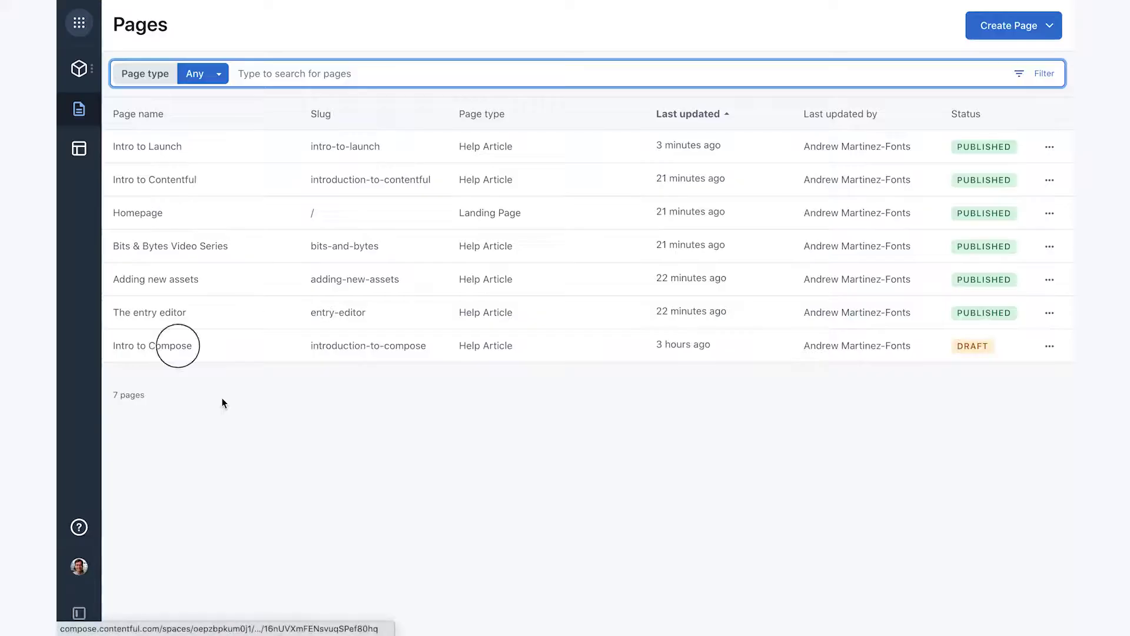
Open Intro to Compose, collapse five outline sections, and jump to the 'Get started with Compose' video title
{"action": "left_click", "coordinate": [173, 345]}
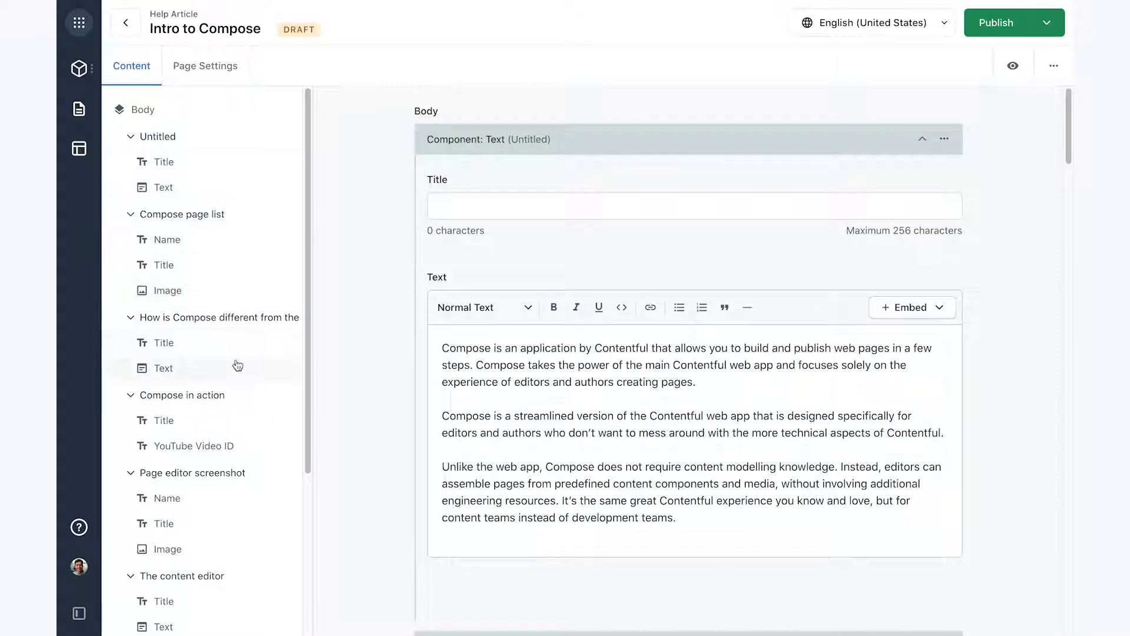
{"action": "left_click", "coordinate": [131, 137]}
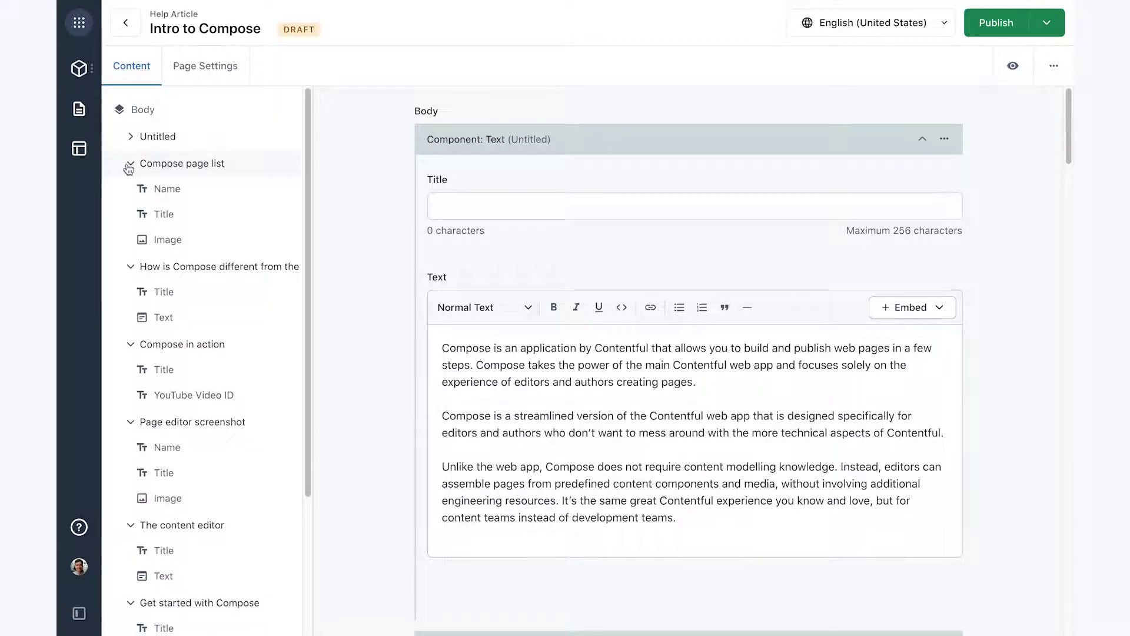
{"action": "left_click", "coordinate": [130, 167]}
{"action": "left_click", "coordinate": [132, 193]}
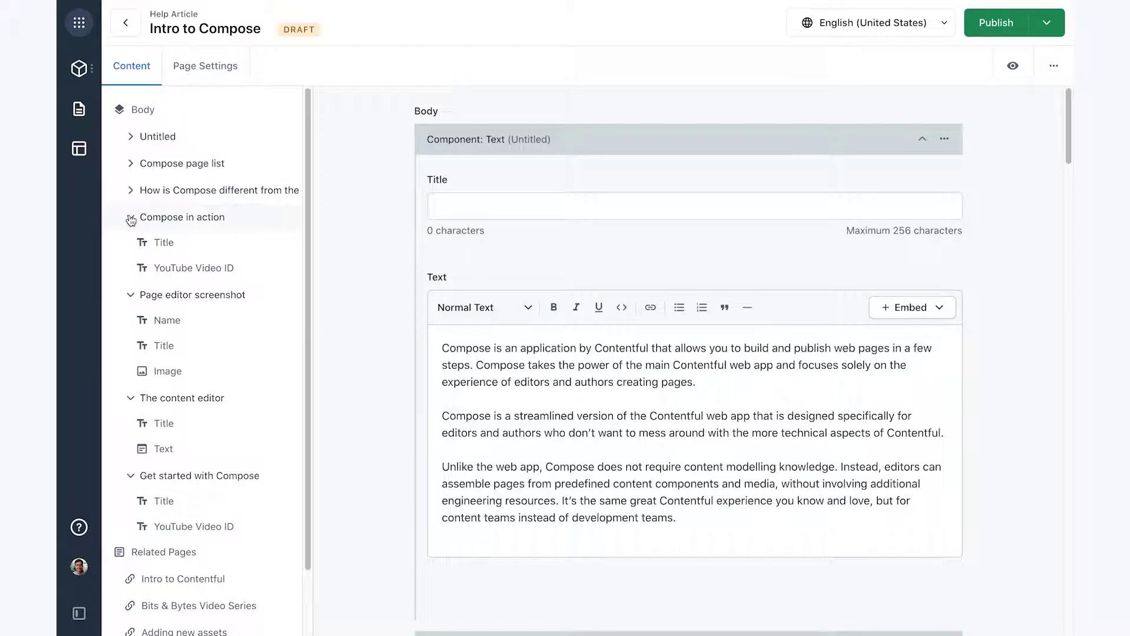
{"action": "left_click", "coordinate": [130, 218]}
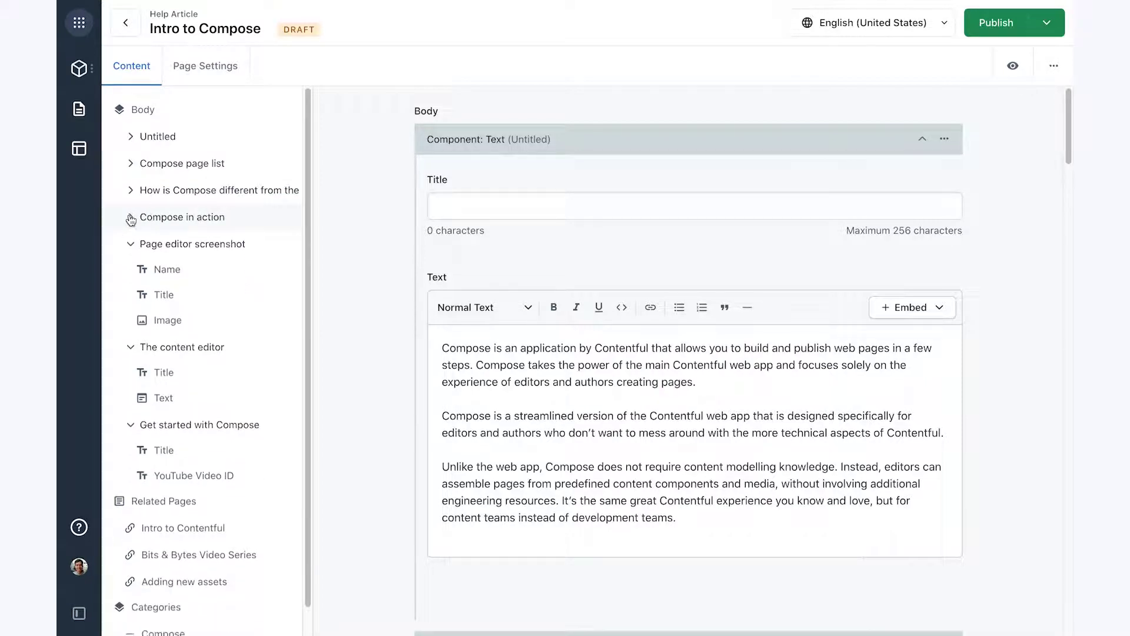
{"action": "left_click", "coordinate": [131, 246]}
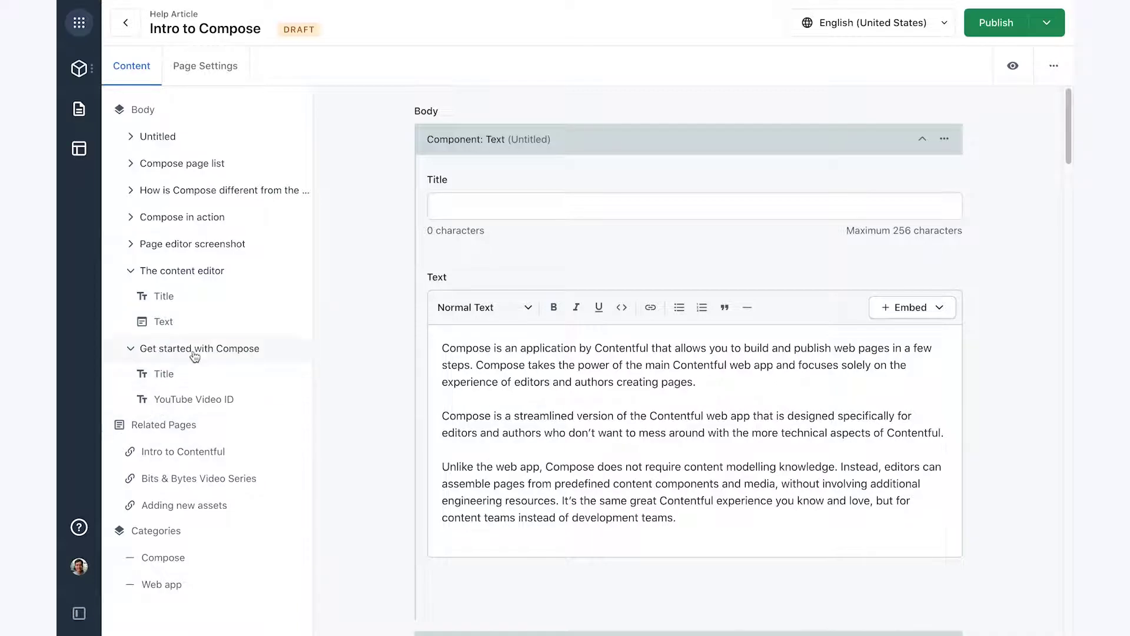
{"action": "left_click", "coordinate": [183, 381]}
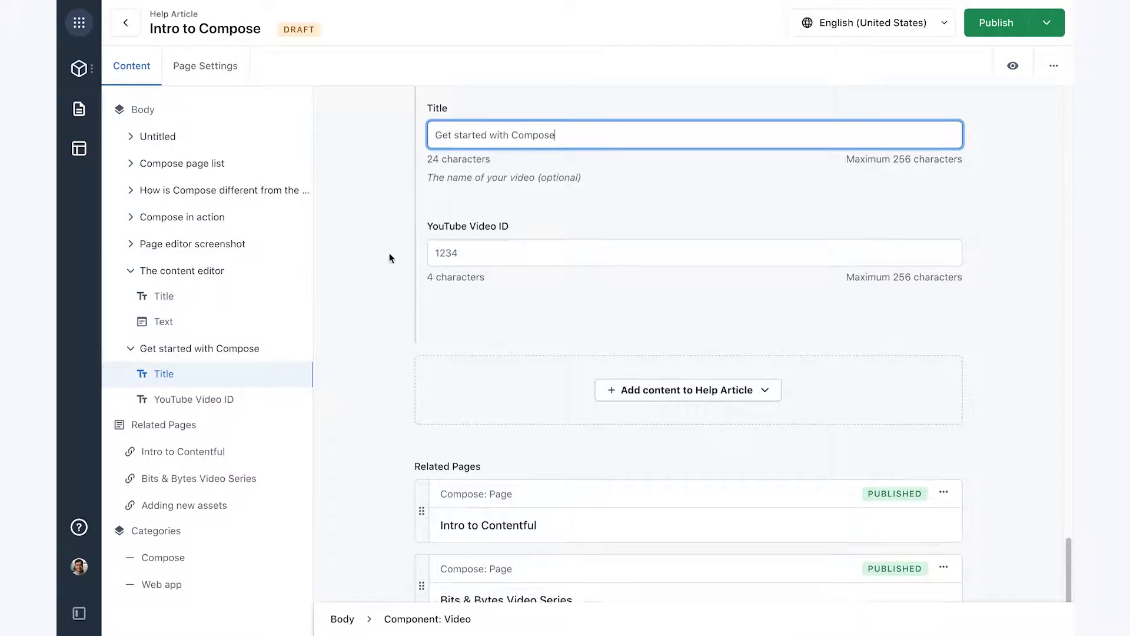
{"action": "scroll", "coordinate": [390, 253], "scroll_direction": "up", "scroll_amount": 1}
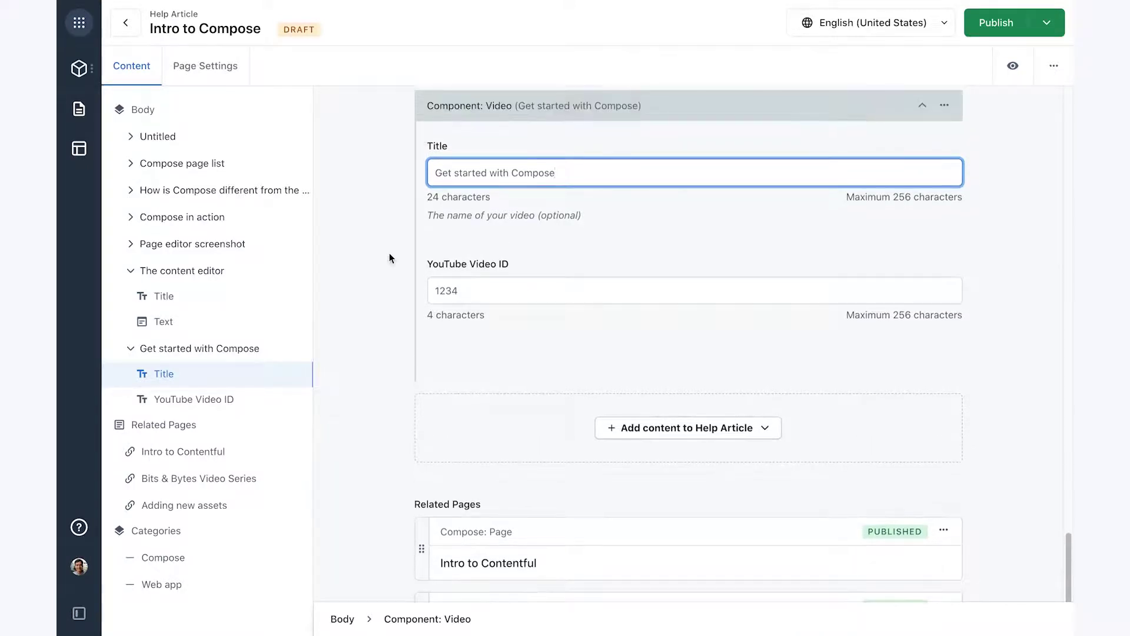
{"action": "double_click", "coordinate": [463, 295]}
{"action": "key", "text": "BackSpace"}
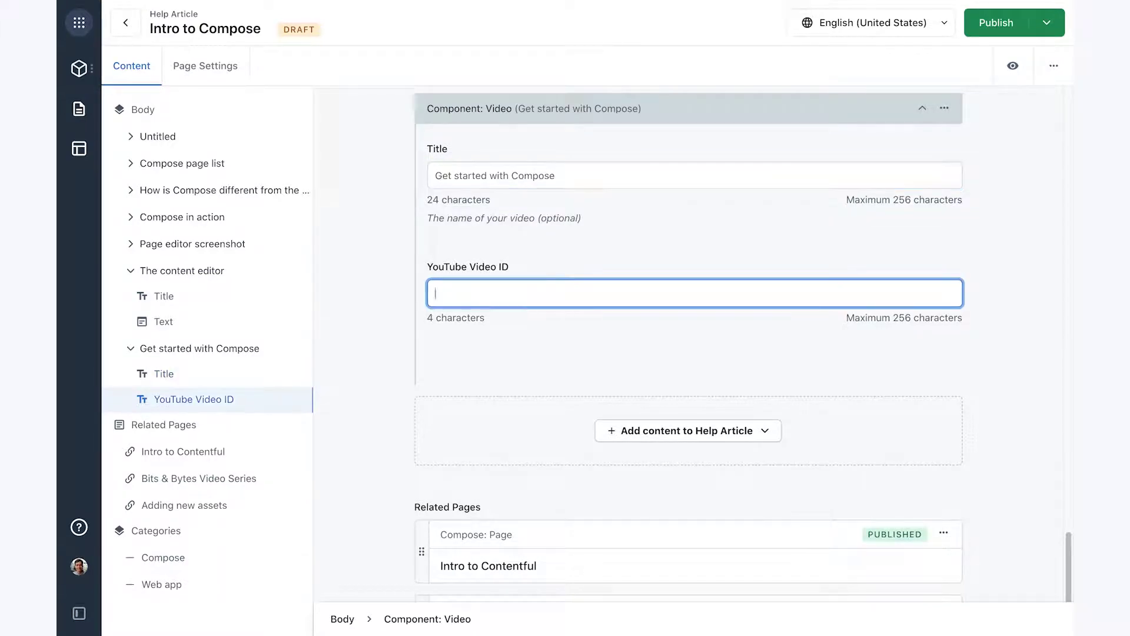
{"action": "left_click", "coordinate": [396, 294]}
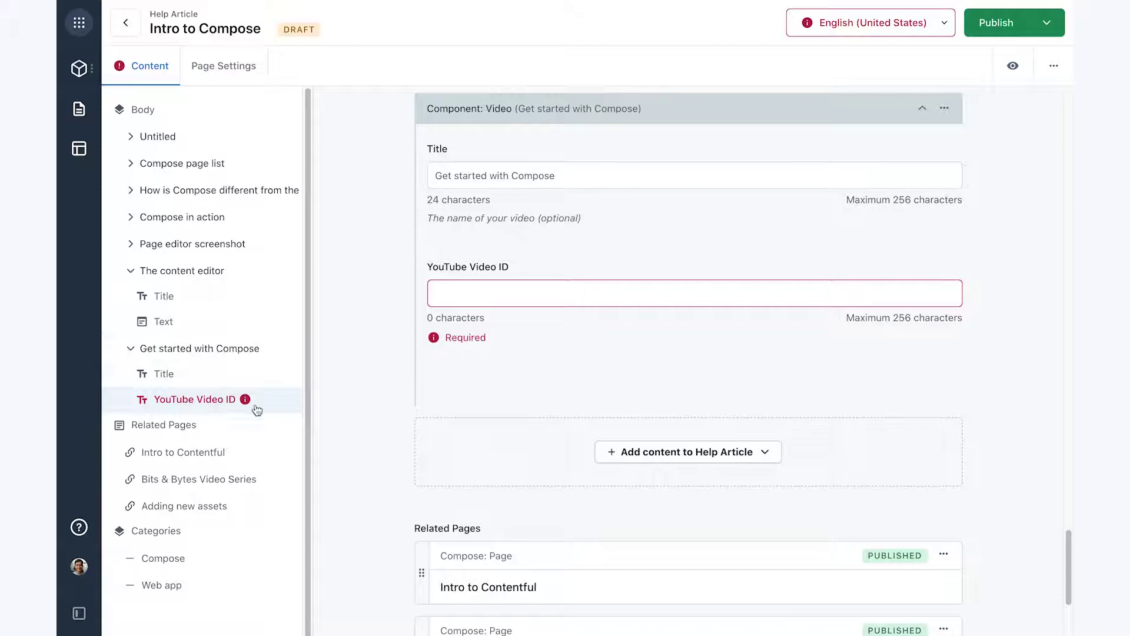
{"action": "left_click", "coordinate": [881, 26]}
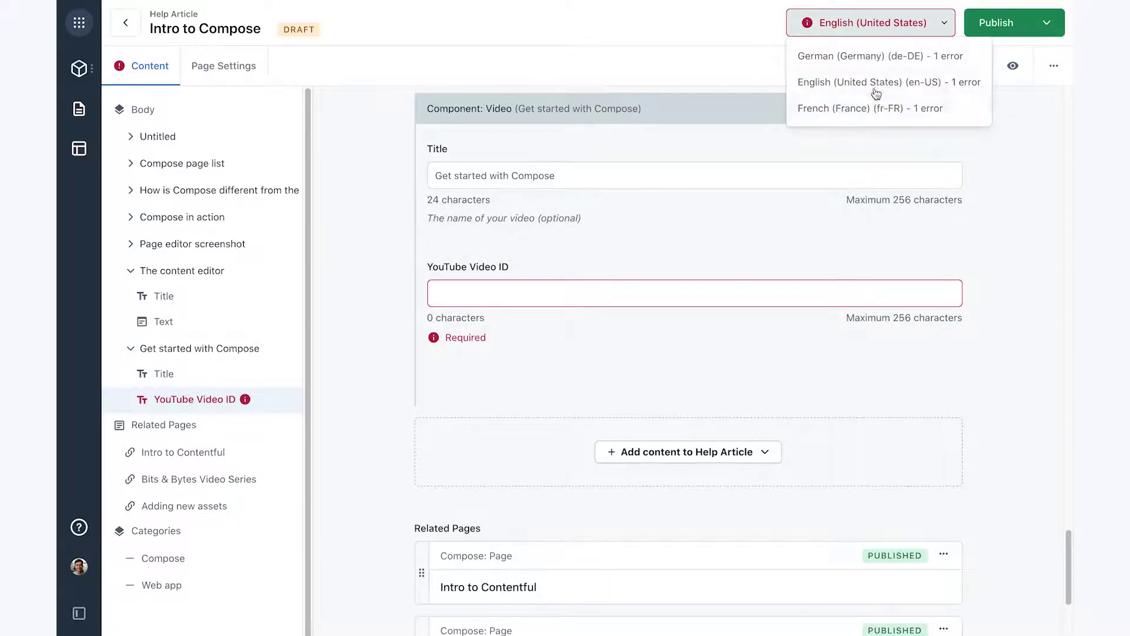
{"action": "left_click", "coordinate": [706, 33]}
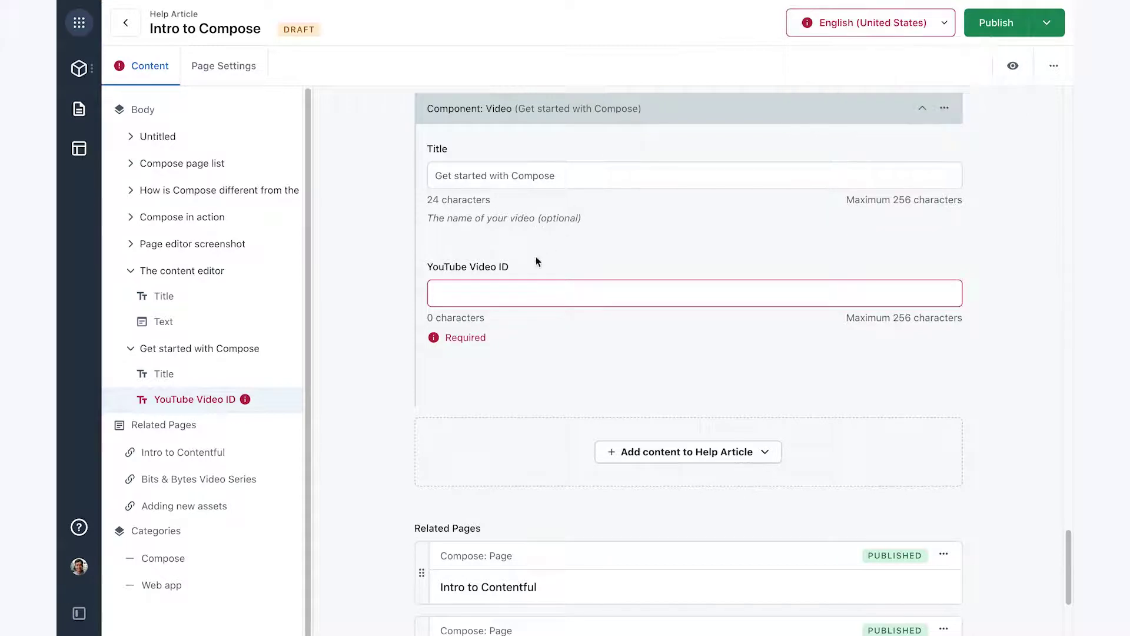
{"action": "left_click", "coordinate": [518, 296]}
{"action": "type", "text": "1234"}
{"action": "left_click", "coordinate": [390, 316]}
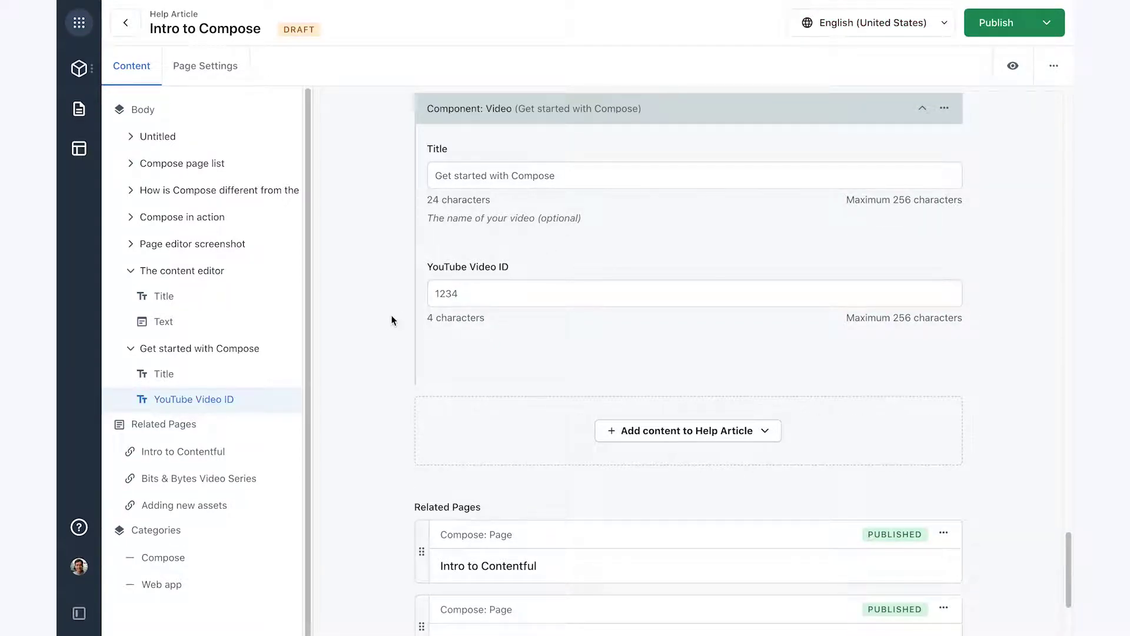
{"action": "left_click", "coordinate": [1008, 67]}
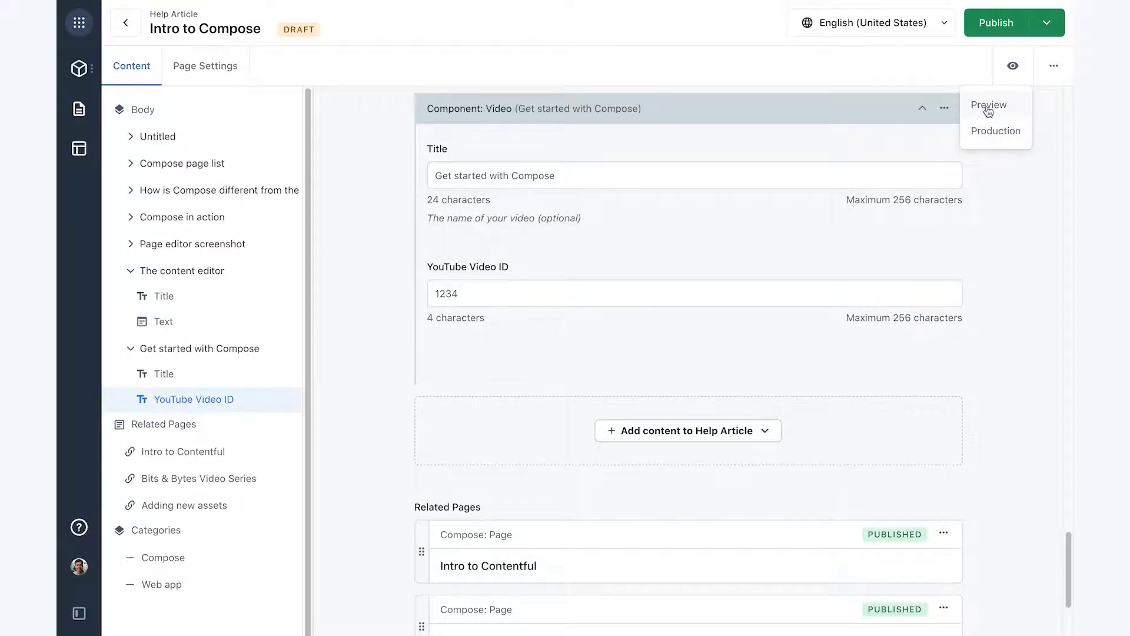
{"action": "left_click", "coordinate": [989, 108]}
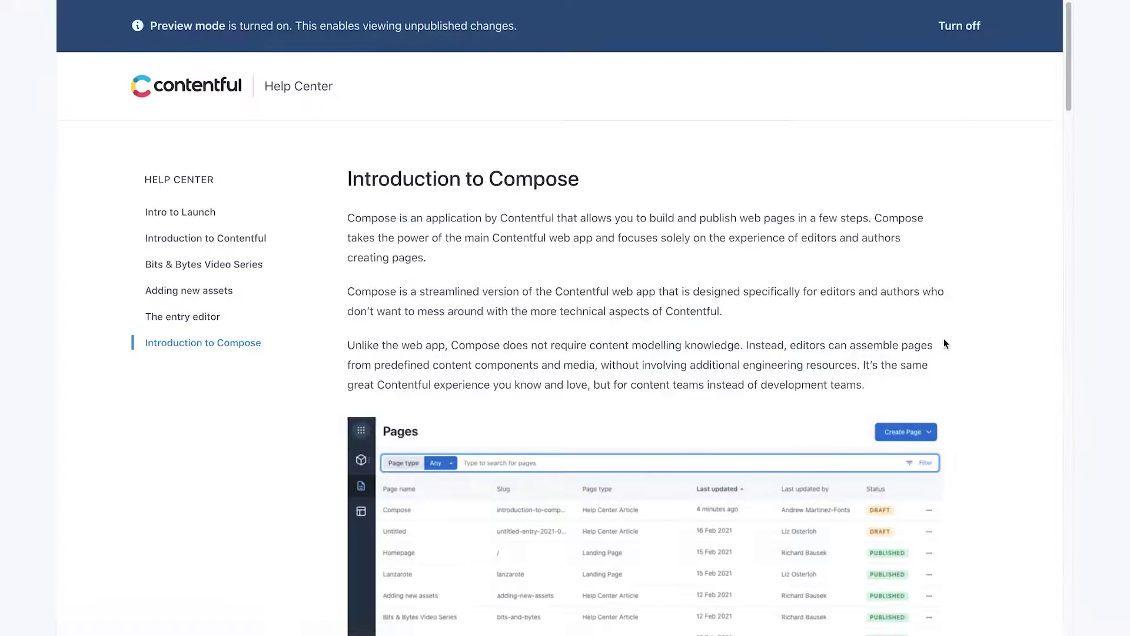
{"action": "scroll", "coordinate": [954, 329], "scroll_direction": "down", "scroll_amount": 5}
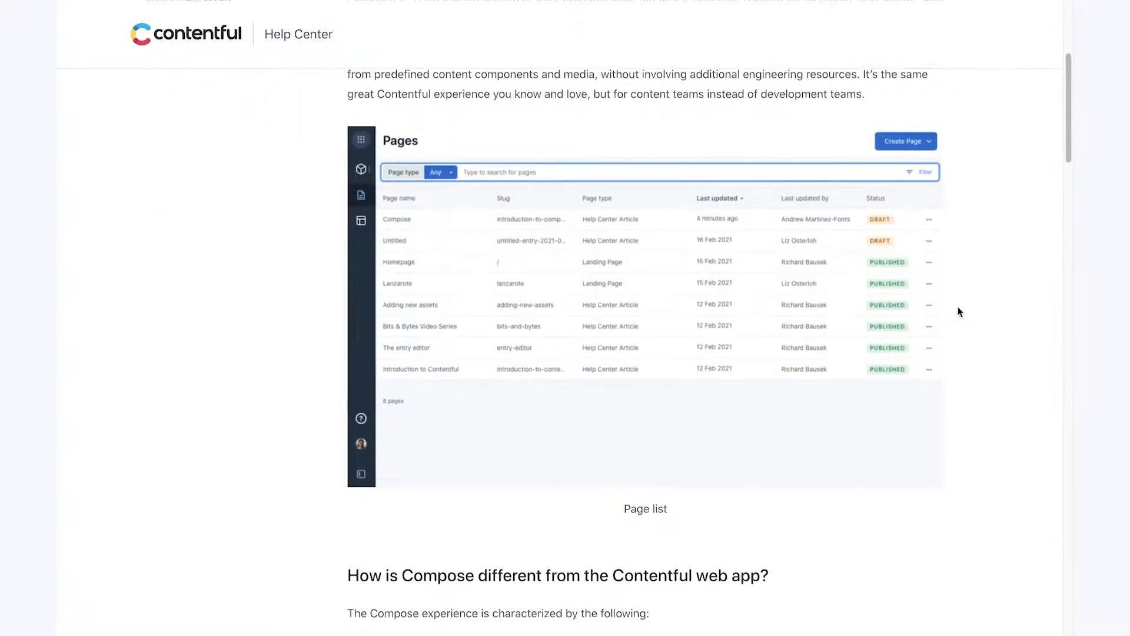
{"action": "scroll", "coordinate": [959, 311], "scroll_direction": "down", "scroll_amount": 13}
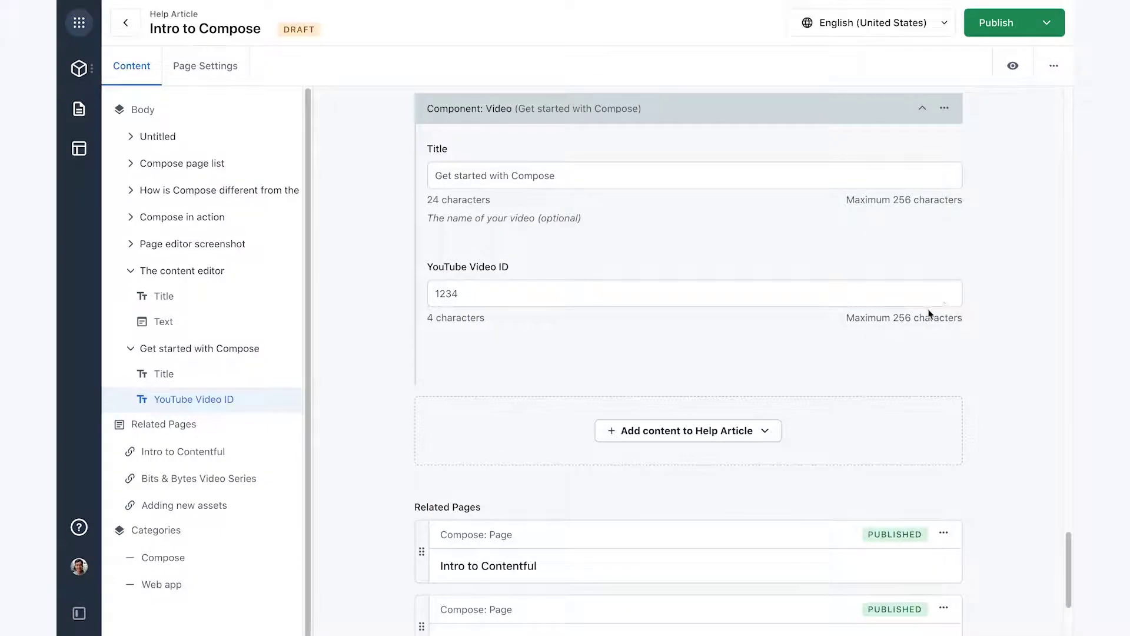
{"action": "scroll", "coordinate": [991, 190], "scroll_direction": "up", "scroll_amount": 1}
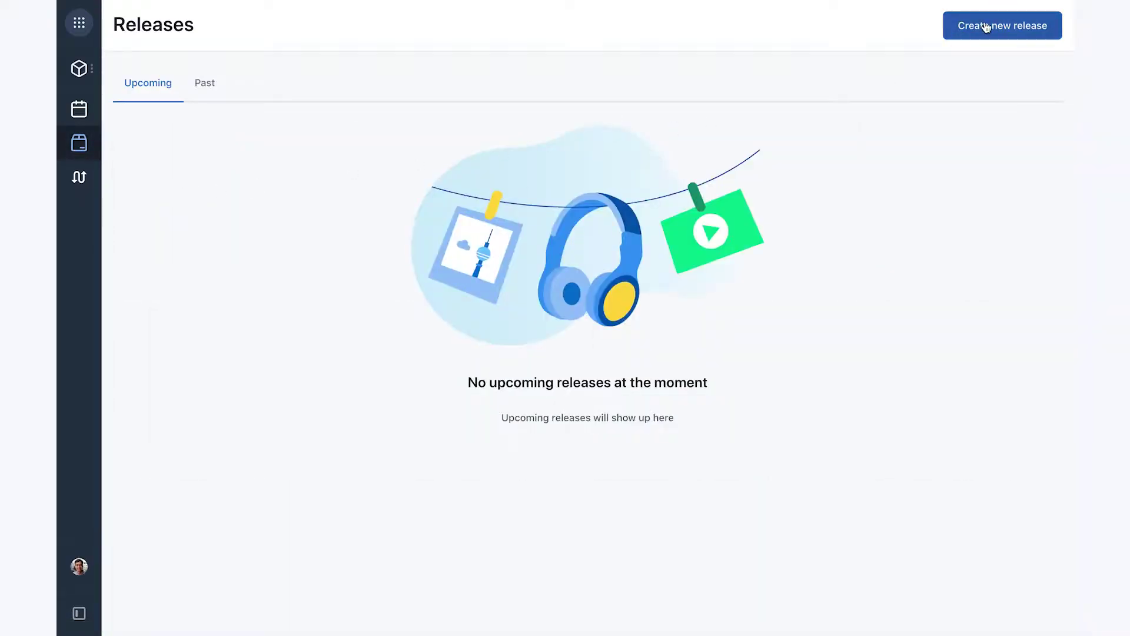
Create a new release named 'Compose and Launch help'
{"action": "left_click", "coordinate": [984, 28]}
{"action": "left_click", "coordinate": [627, 325]}
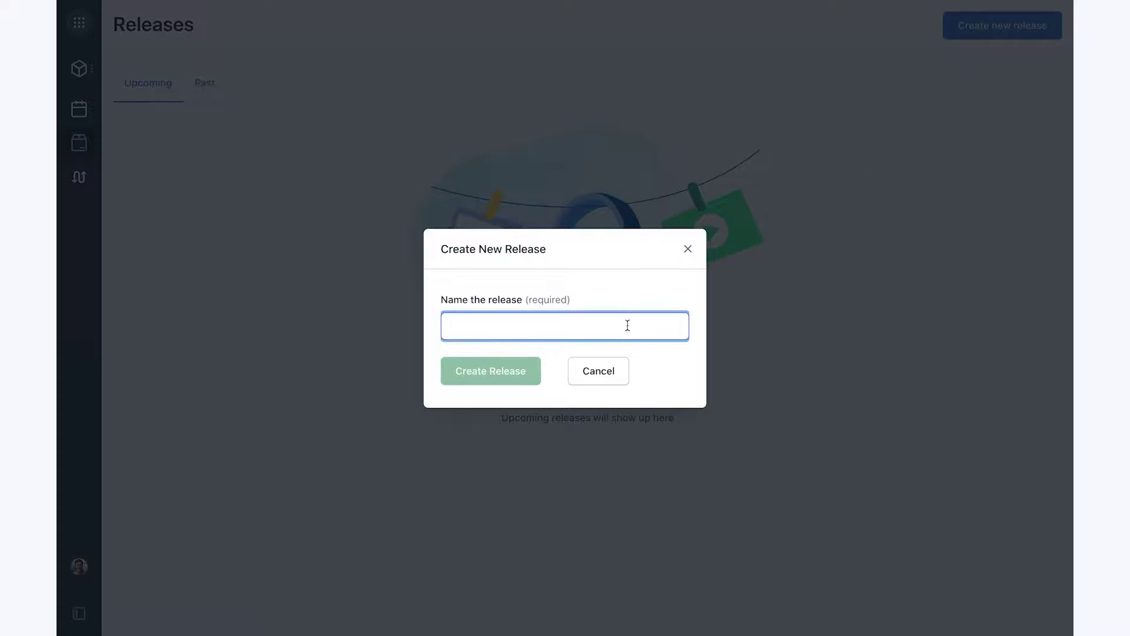
{"action": "type", "text": "Compose and Launc"}
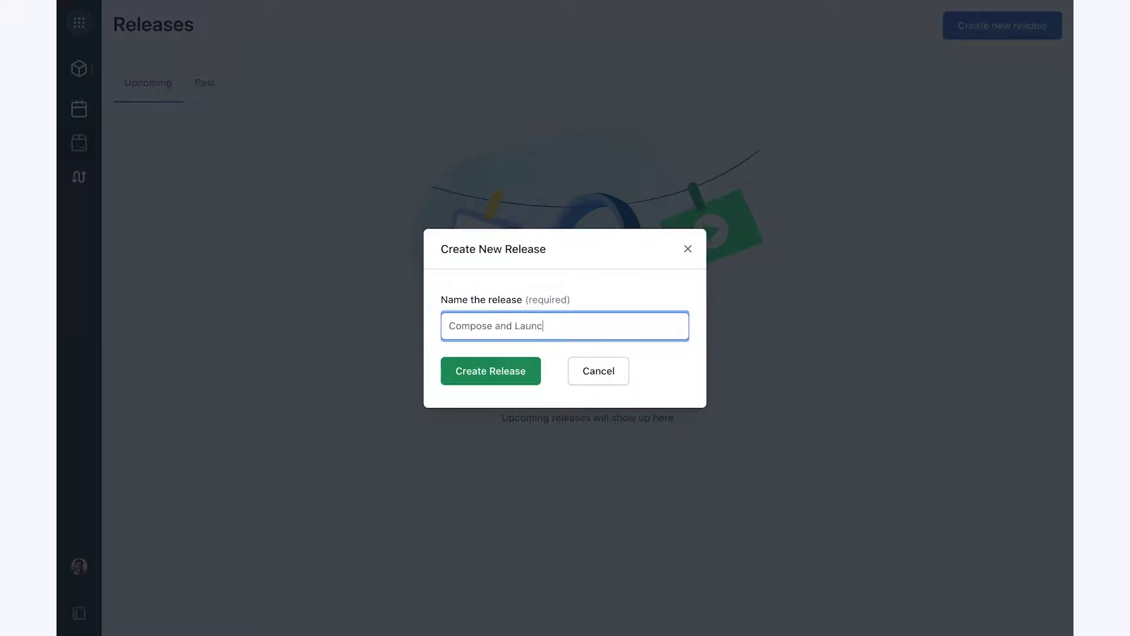
{"action": "type", "text": "h help"}
{"action": "key", "text": "Return"}
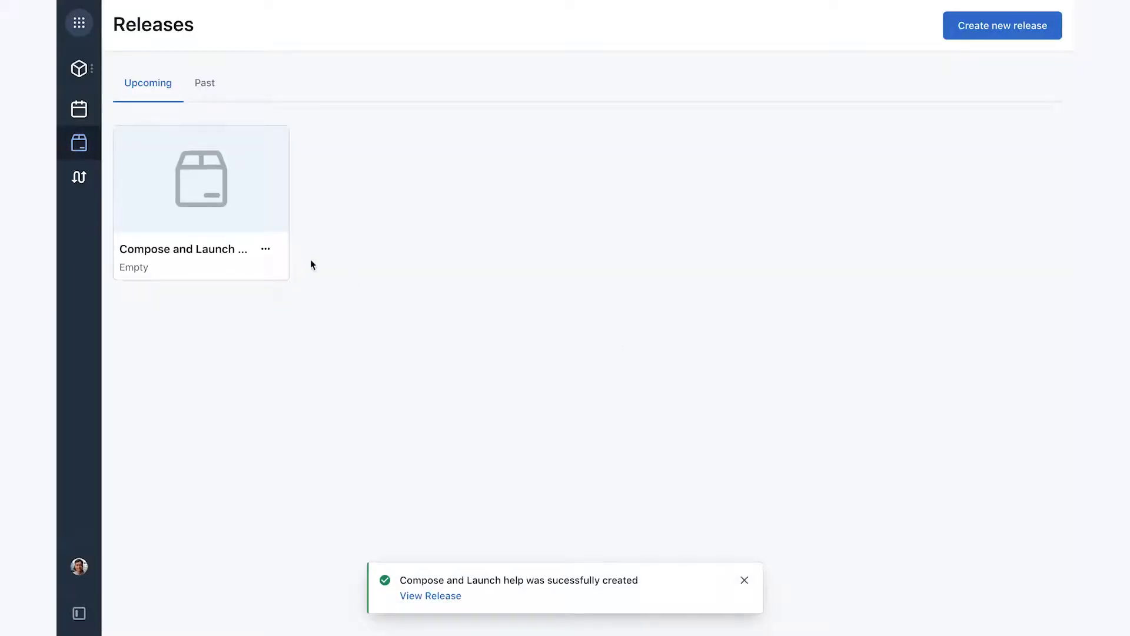
Open the Compose and Launch help release and choose Add content > Add entry
{"action": "left_click", "coordinate": [242, 217]}
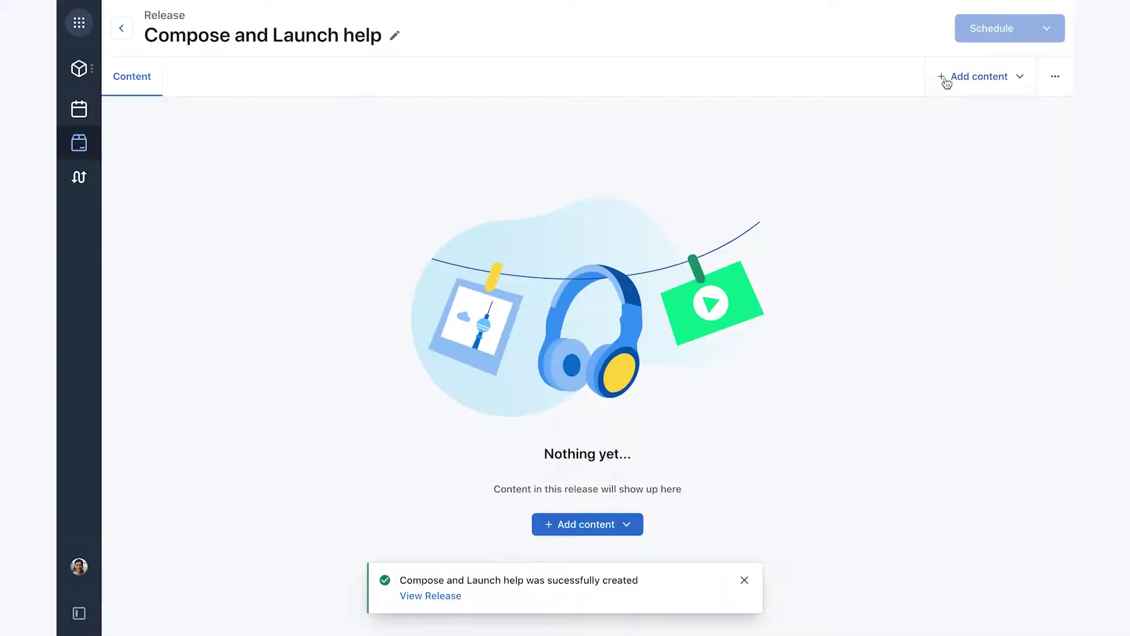
{"action": "left_click", "coordinate": [946, 83]}
{"action": "left_click", "coordinate": [962, 117]}
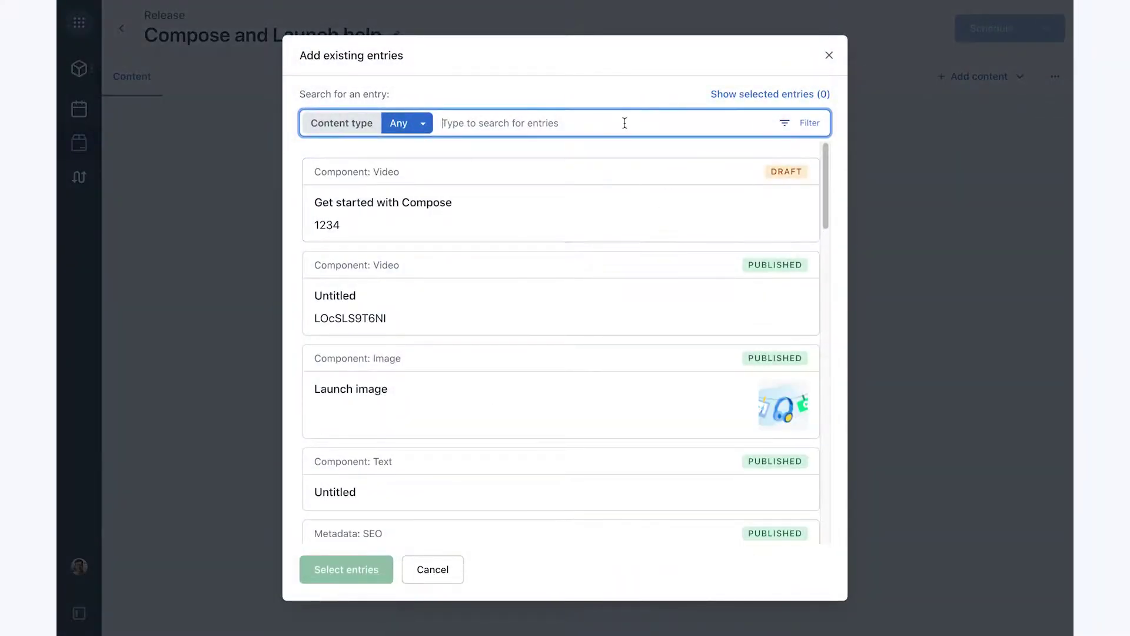
Search 'co' and select the Get started with Compose video, Intro to Compose article and Compose page list image
{"action": "type", "text": "compose"}
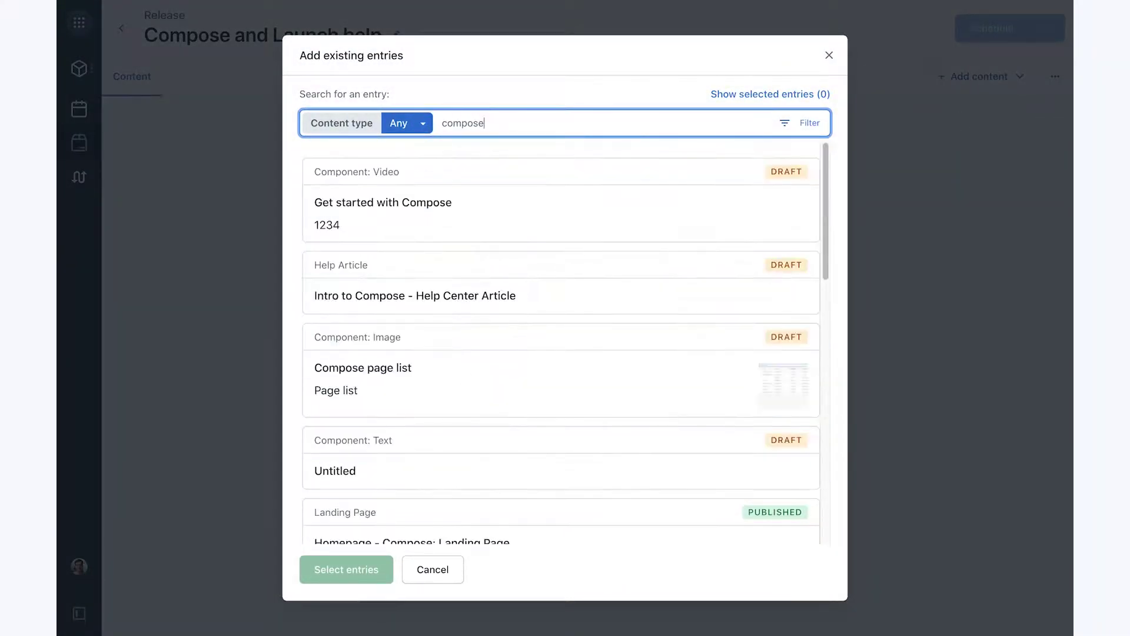
{"action": "left_click", "coordinate": [512, 214]}
{"action": "left_click", "coordinate": [499, 309]}
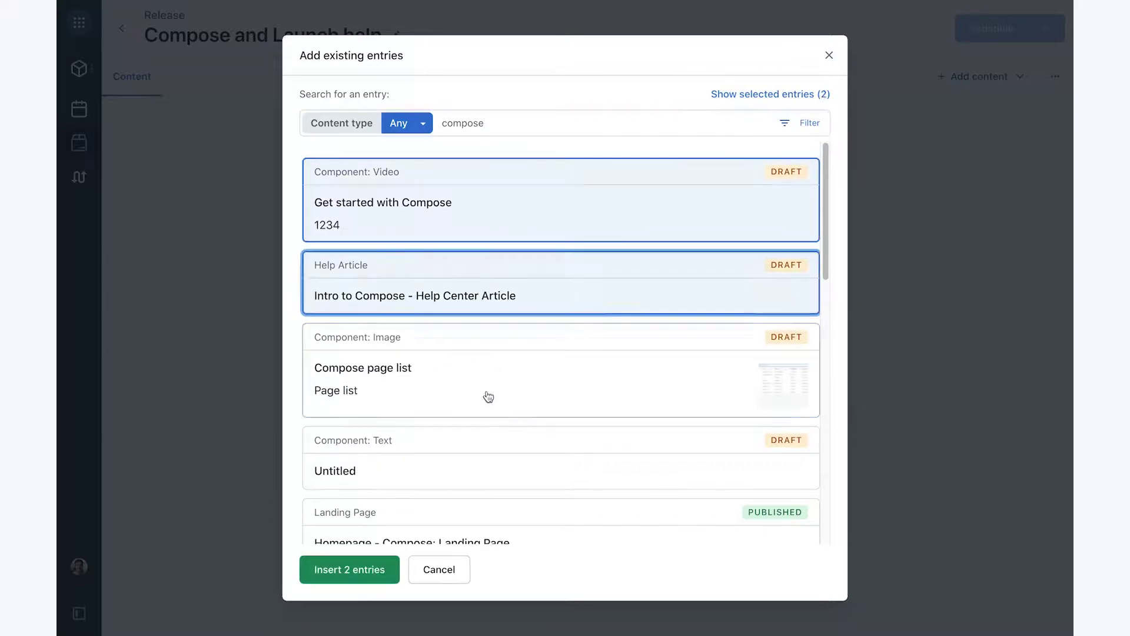
{"action": "left_click", "coordinate": [487, 396]}
{"action": "scroll", "coordinate": [464, 505], "scroll_direction": "down", "scroll_amount": 4}
Select the Compose homepage, three more help articles, Compose app category and Compose in action video, then insert all nine
{"action": "left_click", "coordinate": [447, 304]}
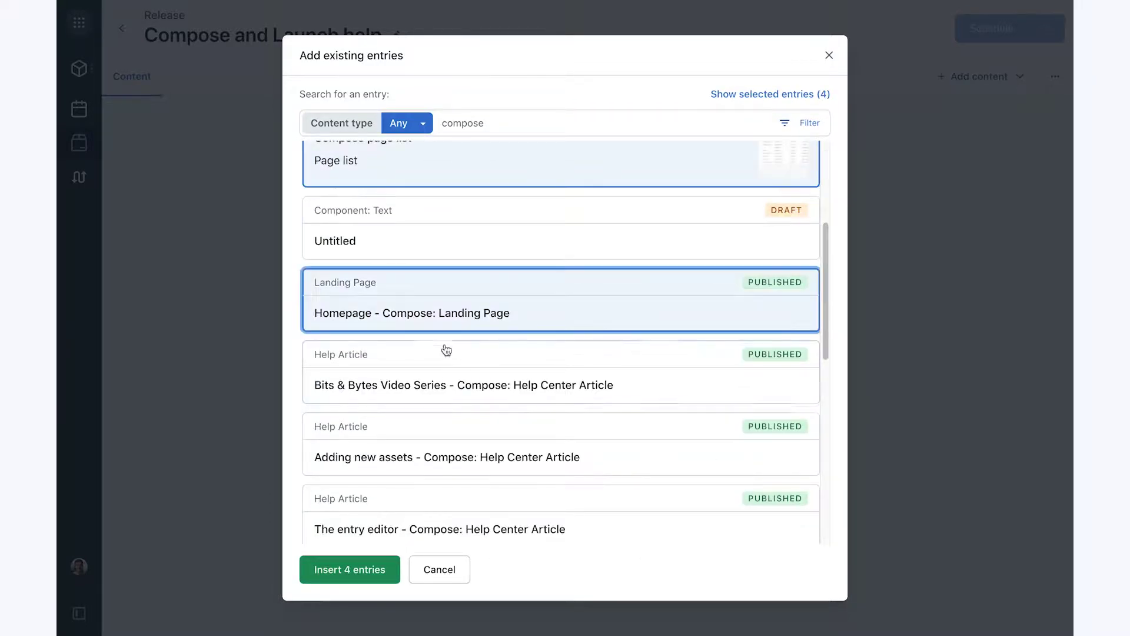
{"action": "left_click", "coordinate": [444, 365]}
{"action": "left_click", "coordinate": [436, 467]}
{"action": "left_click", "coordinate": [400, 529]}
{"action": "scroll", "coordinate": [394, 506], "scroll_direction": "down", "scroll_amount": 3}
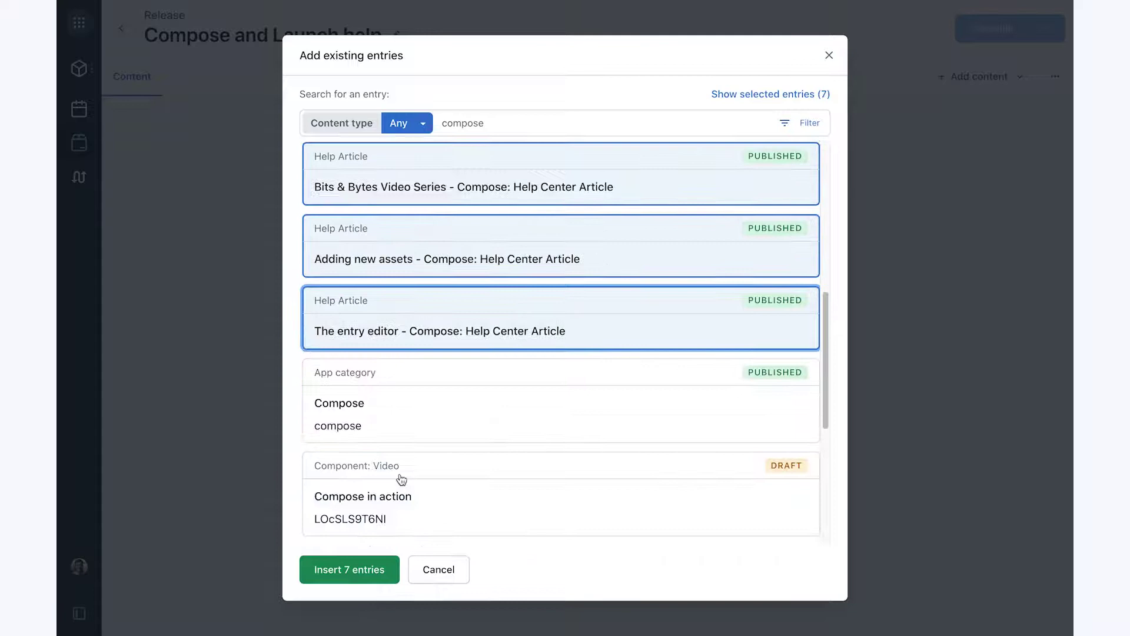
{"action": "left_click", "coordinate": [399, 414]}
{"action": "left_click", "coordinate": [411, 494]}
{"action": "left_click", "coordinate": [354, 571]}
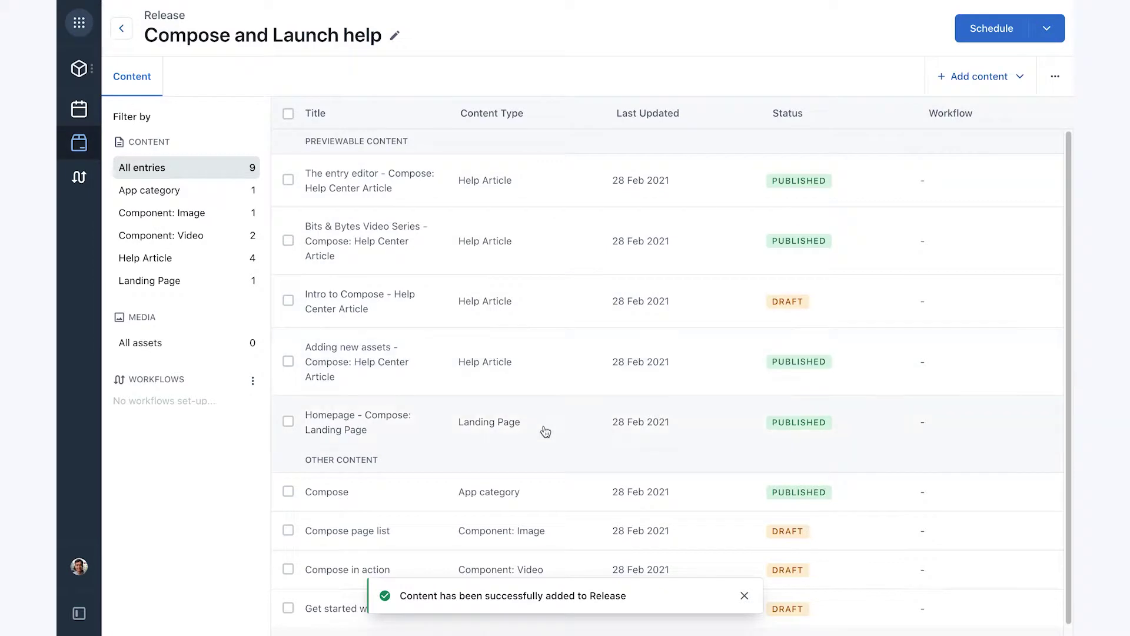
Start the first workflow with states In progress, In review and Ready to publish
{"action": "left_click", "coordinate": [546, 188]}
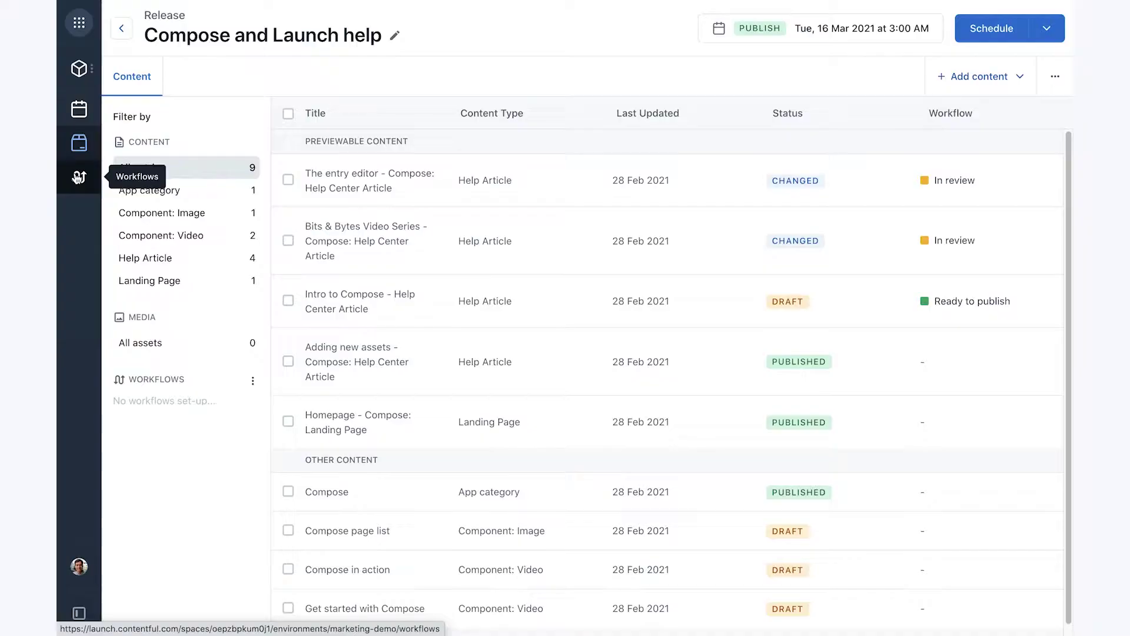
{"action": "left_click", "coordinate": [79, 177]}
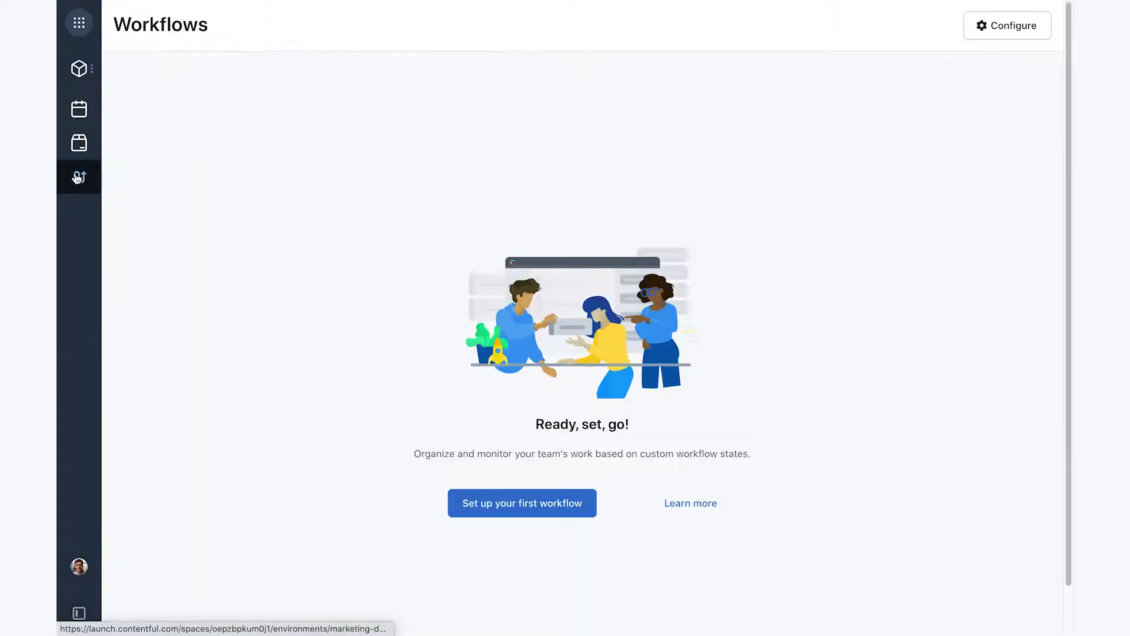
{"action": "left_click", "coordinate": [505, 502]}
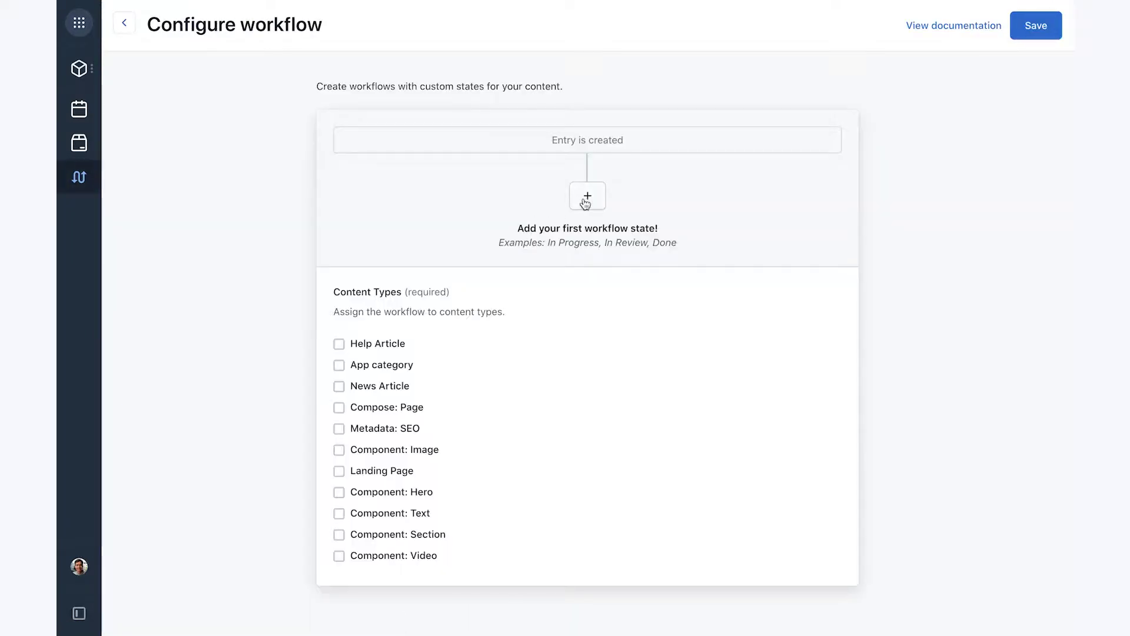
{"action": "left_click", "coordinate": [585, 200]}
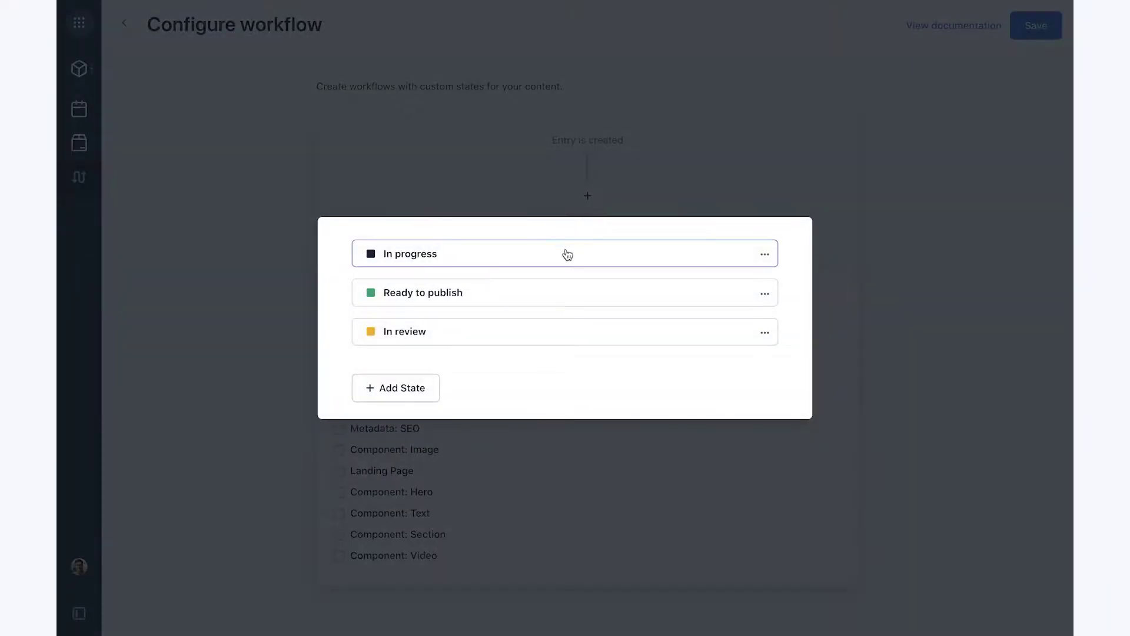
{"action": "left_click", "coordinate": [566, 255]}
{"action": "left_click", "coordinate": [587, 217]}
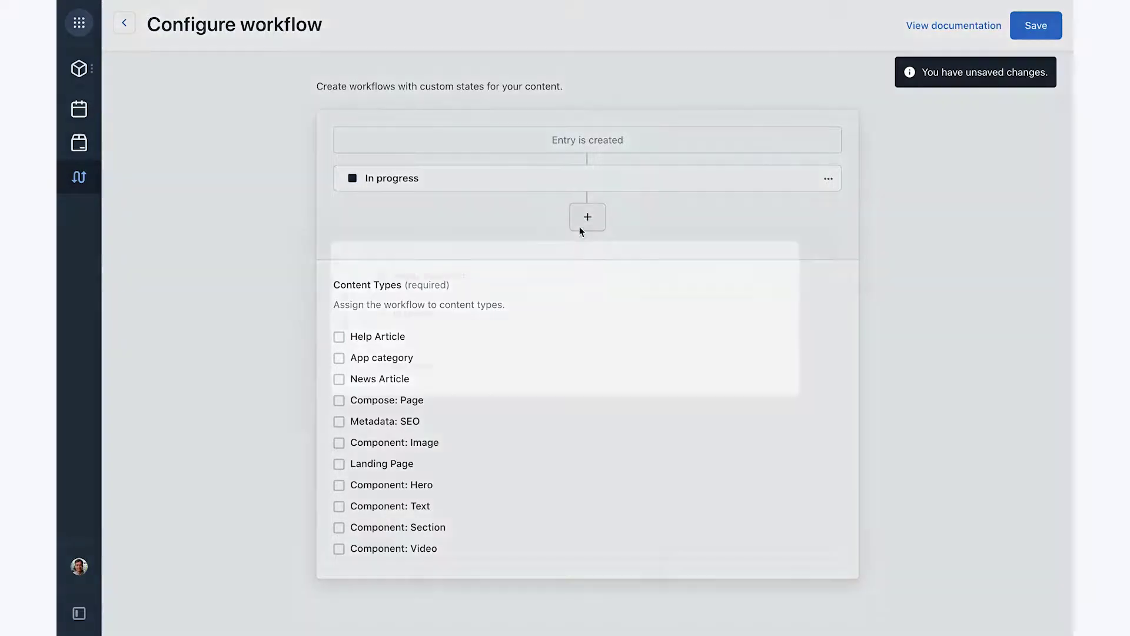
{"action": "left_click", "coordinate": [470, 316]}
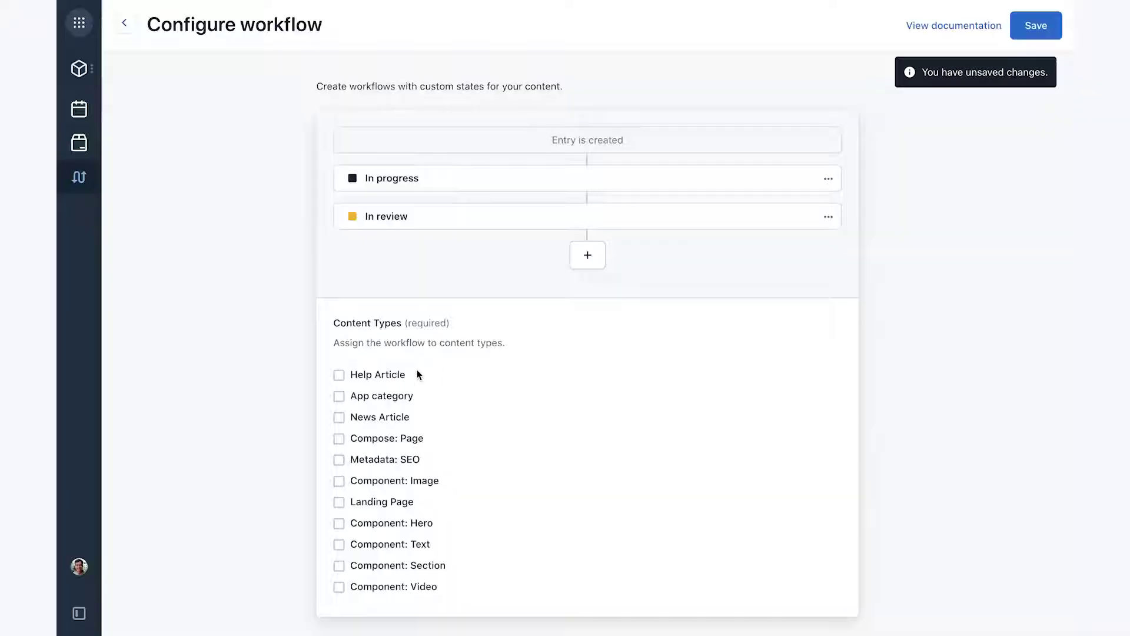
{"action": "left_click", "coordinate": [584, 255]}
{"action": "left_click", "coordinate": [454, 291]}
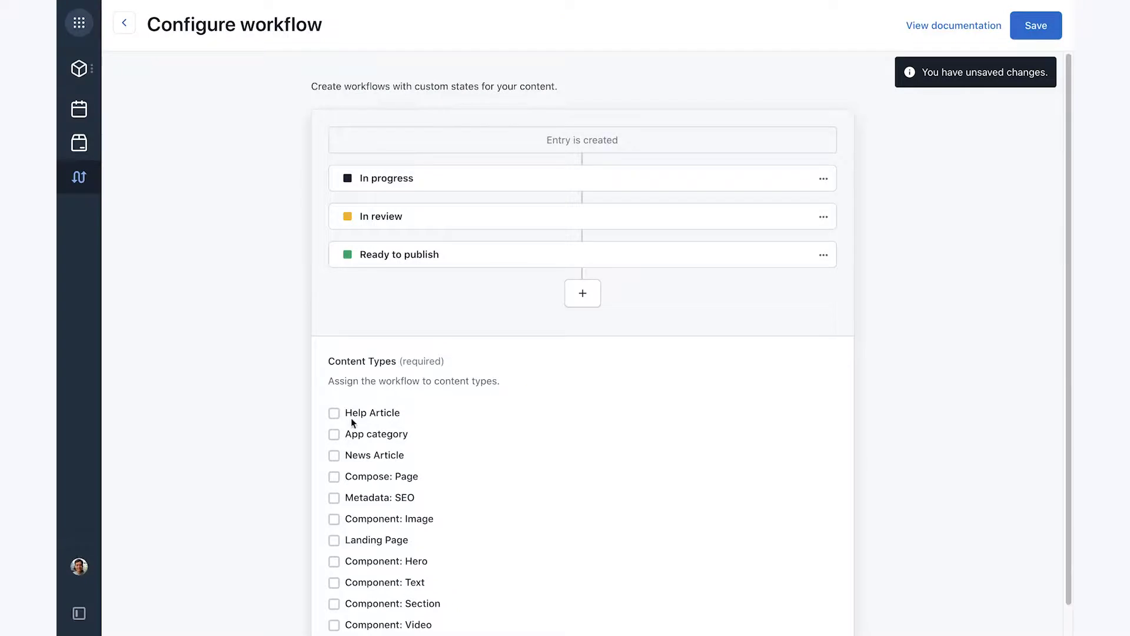
Apply the workflow to Help Article, News Article and Landing Page, and save it
{"action": "left_click", "coordinate": [334, 414]}
{"action": "left_click", "coordinate": [333, 456]}
{"action": "left_click", "coordinate": [334, 540]}
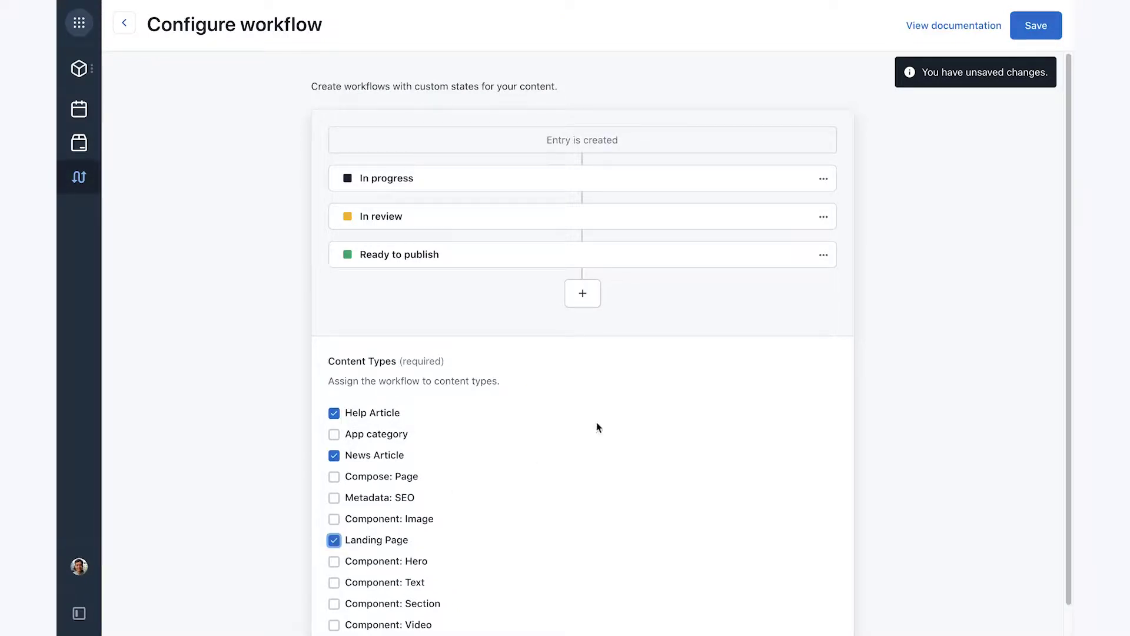
{"action": "left_click", "coordinate": [1030, 29]}
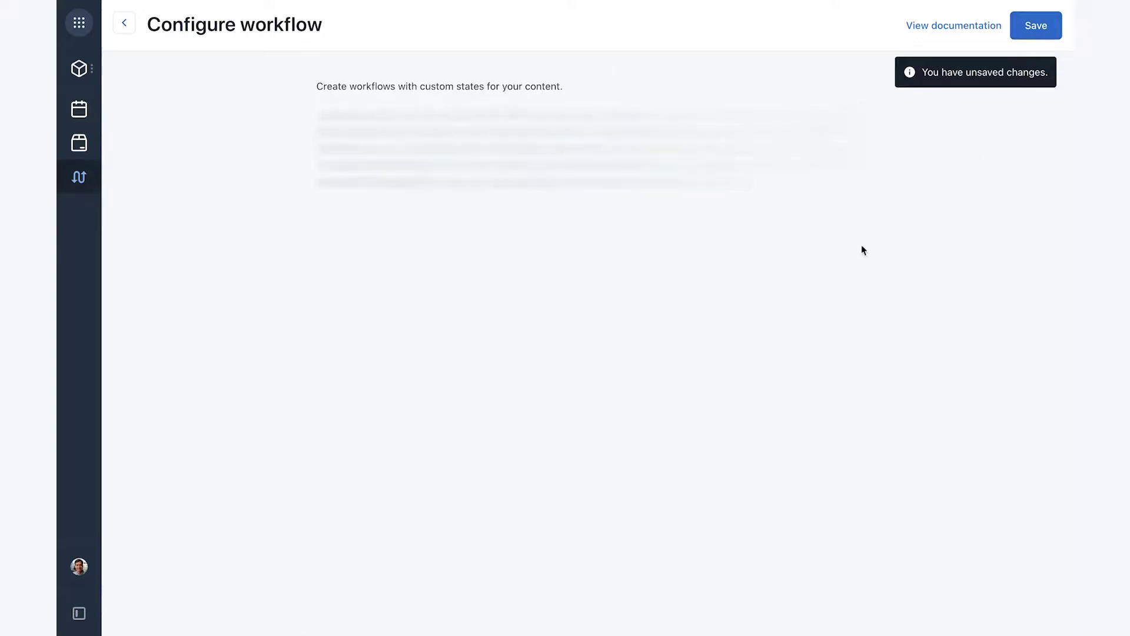
Reopen the Compose and Launch help release, deselect the entry, and run Validate Release
{"action": "left_click", "coordinate": [78, 143]}
{"action": "left_click", "coordinate": [164, 204]}
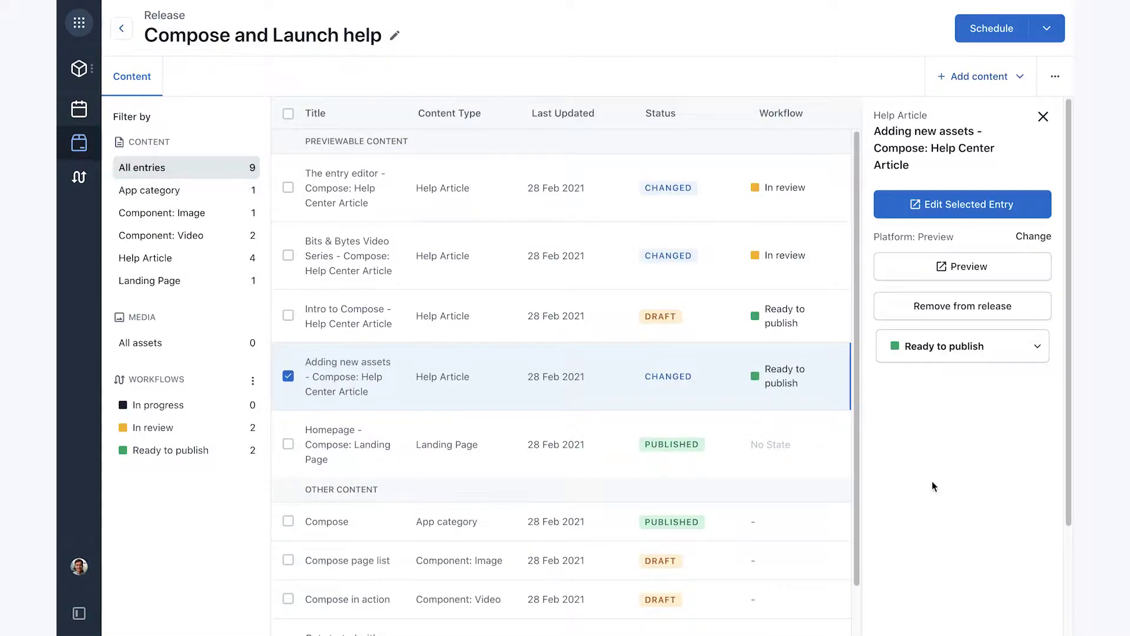
{"action": "left_click", "coordinate": [287, 377]}
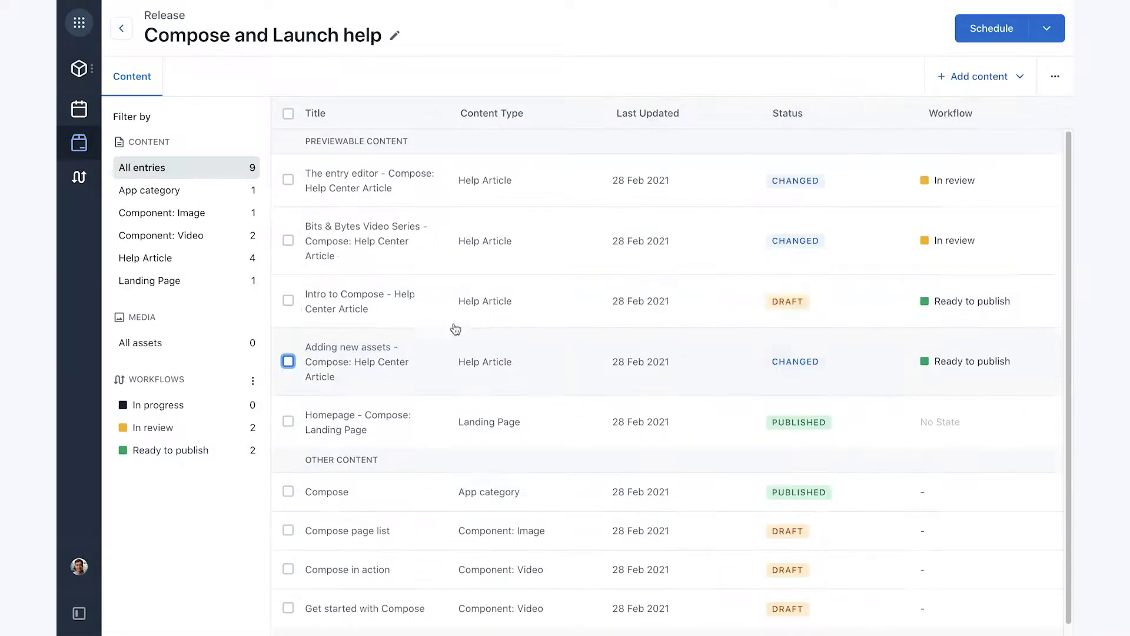
{"action": "left_click", "coordinate": [1045, 32]}
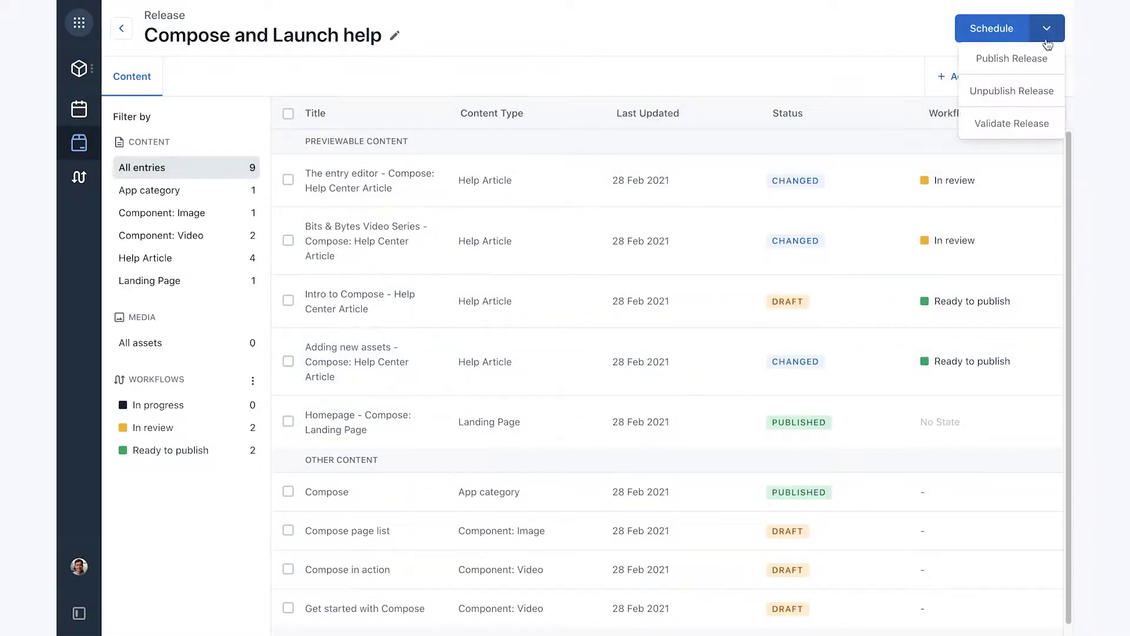
{"action": "left_click", "coordinate": [1029, 123]}
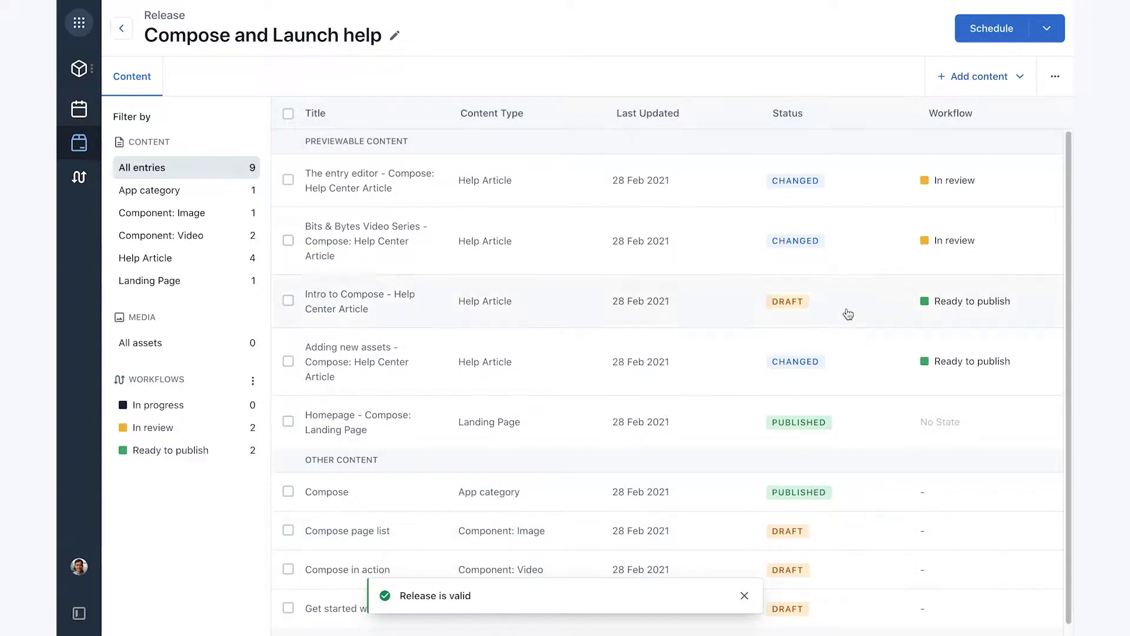
Schedule the release to publish on 16 March 2021 at 5:00 AM
{"action": "left_click", "coordinate": [1007, 37]}
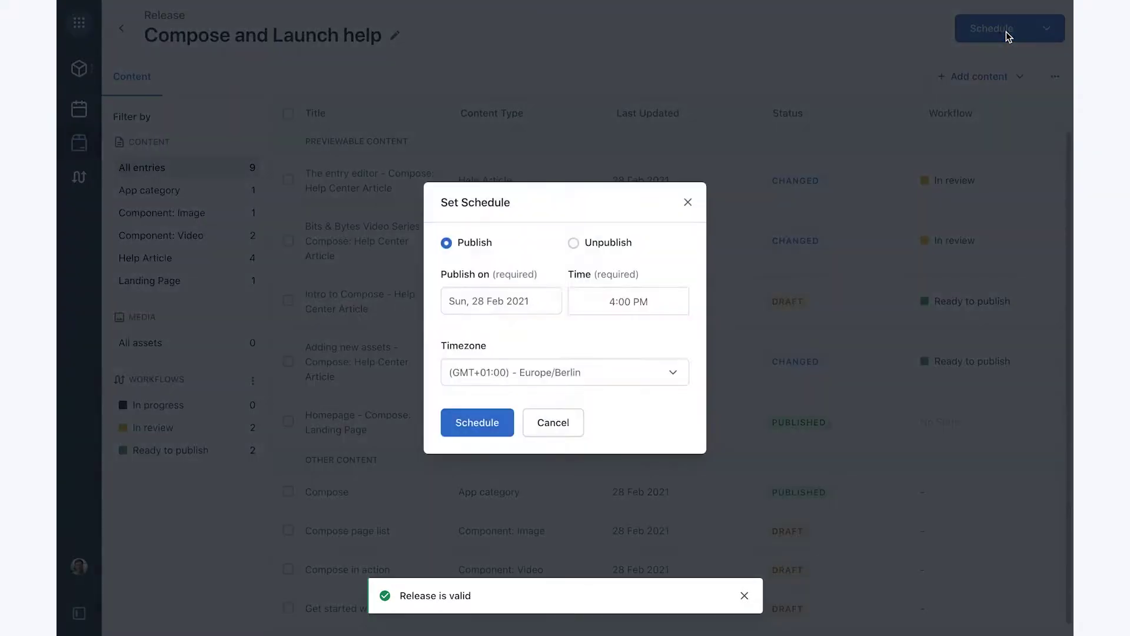
{"action": "left_click", "coordinate": [509, 311]}
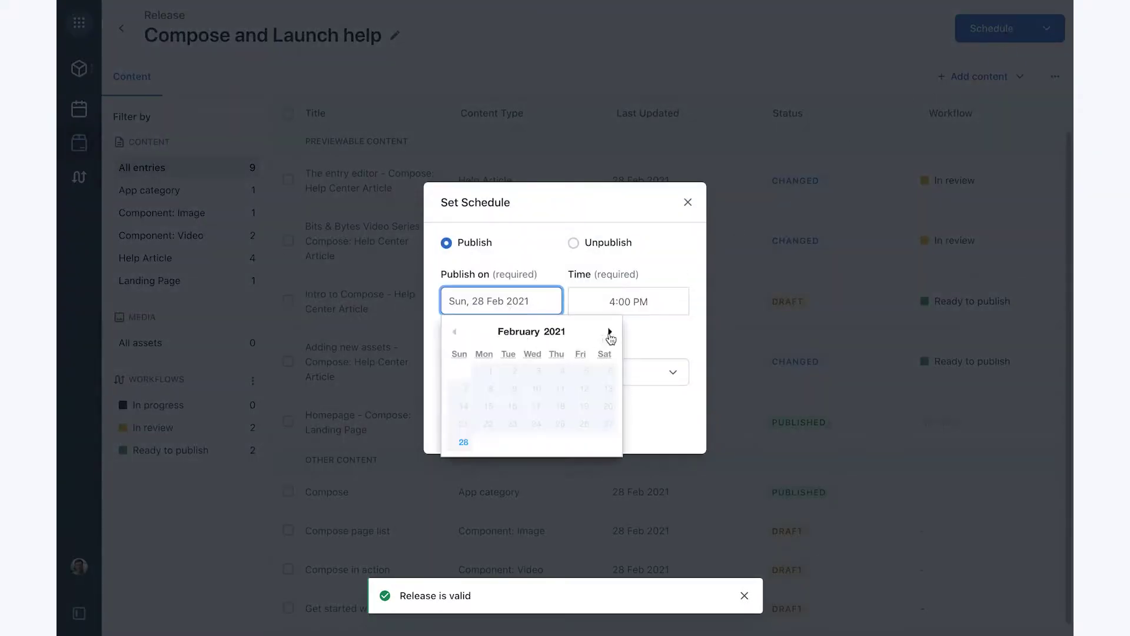
{"action": "left_click", "coordinate": [610, 332]}
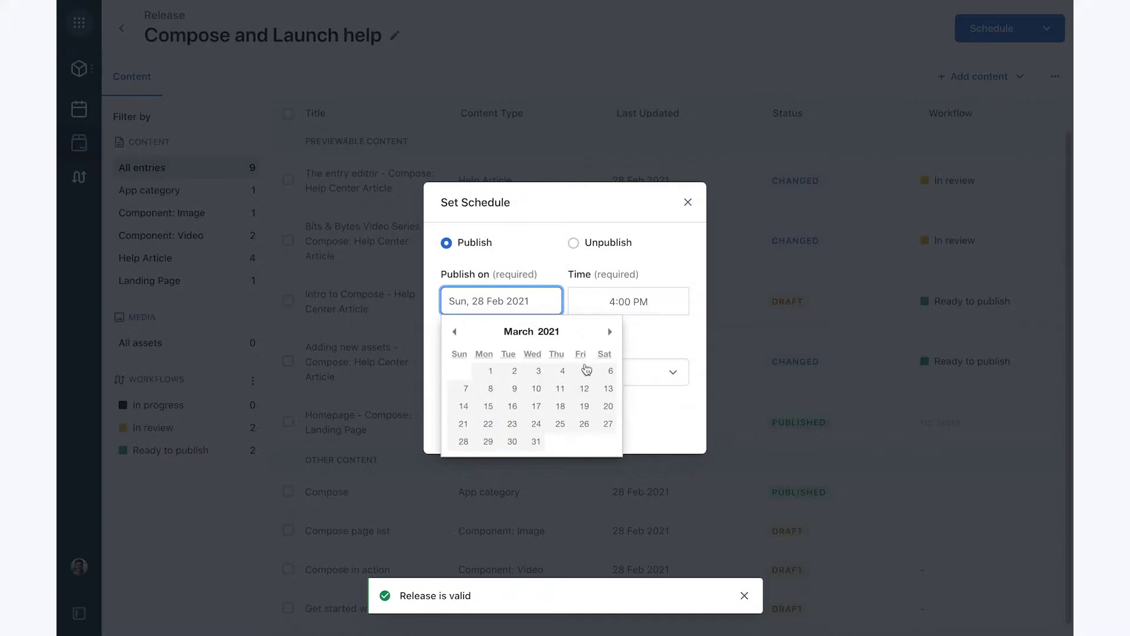
{"action": "left_click", "coordinate": [509, 408]}
{"action": "left_click", "coordinate": [624, 302]}
{"action": "scroll", "coordinate": [609, 388], "scroll_direction": "down", "scroll_amount": 15}
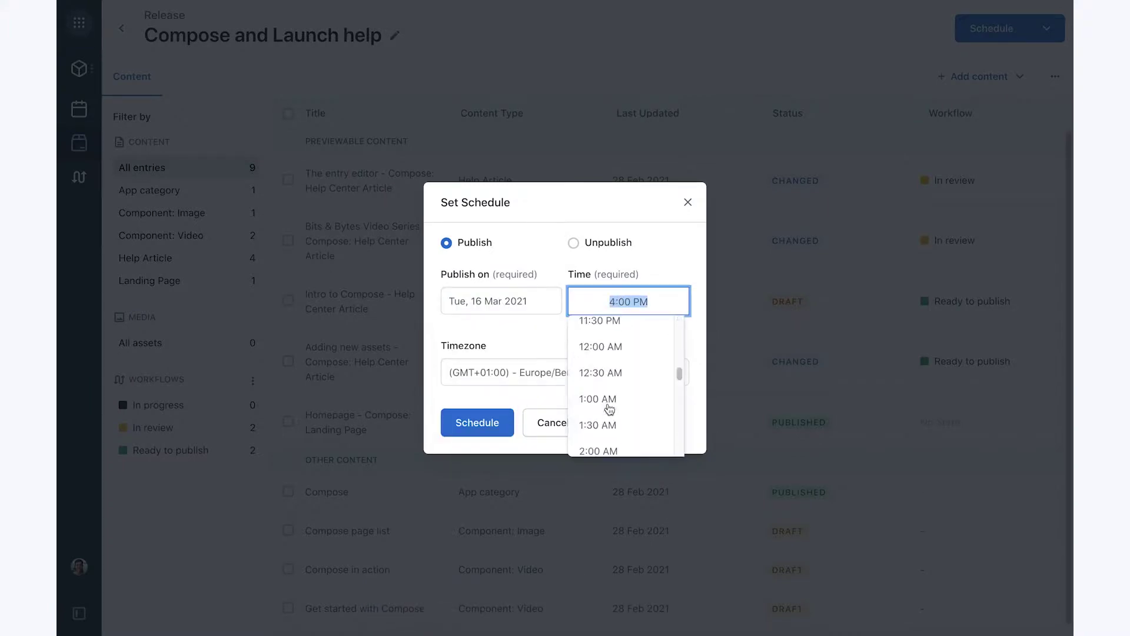
{"action": "scroll", "coordinate": [606, 366], "scroll_direction": "up", "scroll_amount": 5}
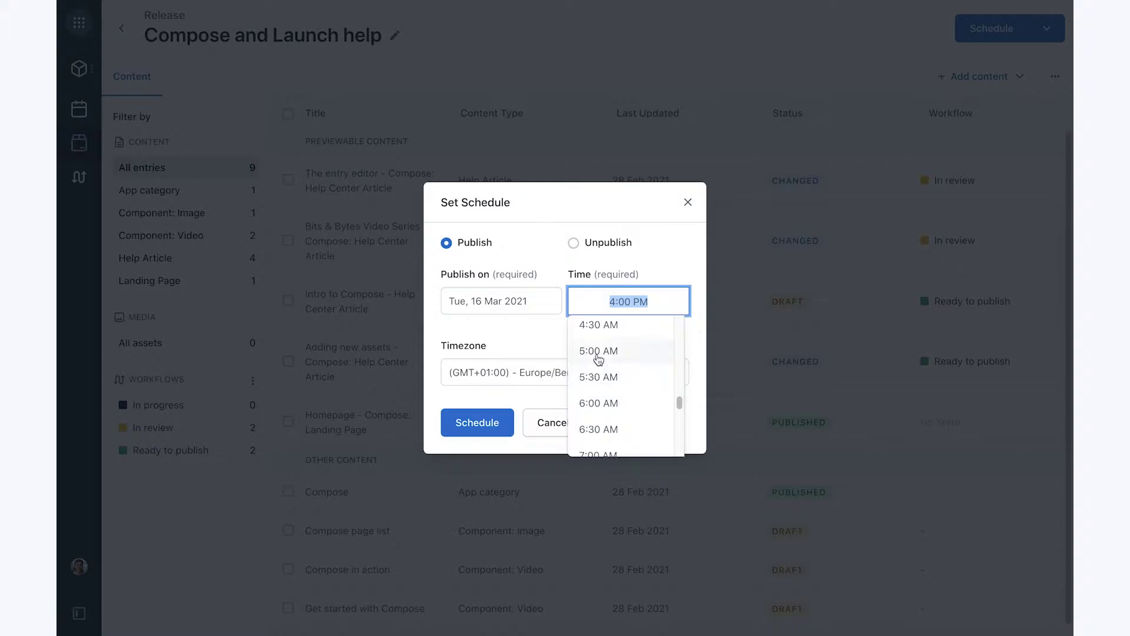
{"action": "left_click", "coordinate": [596, 354]}
{"action": "left_click", "coordinate": [493, 427]}
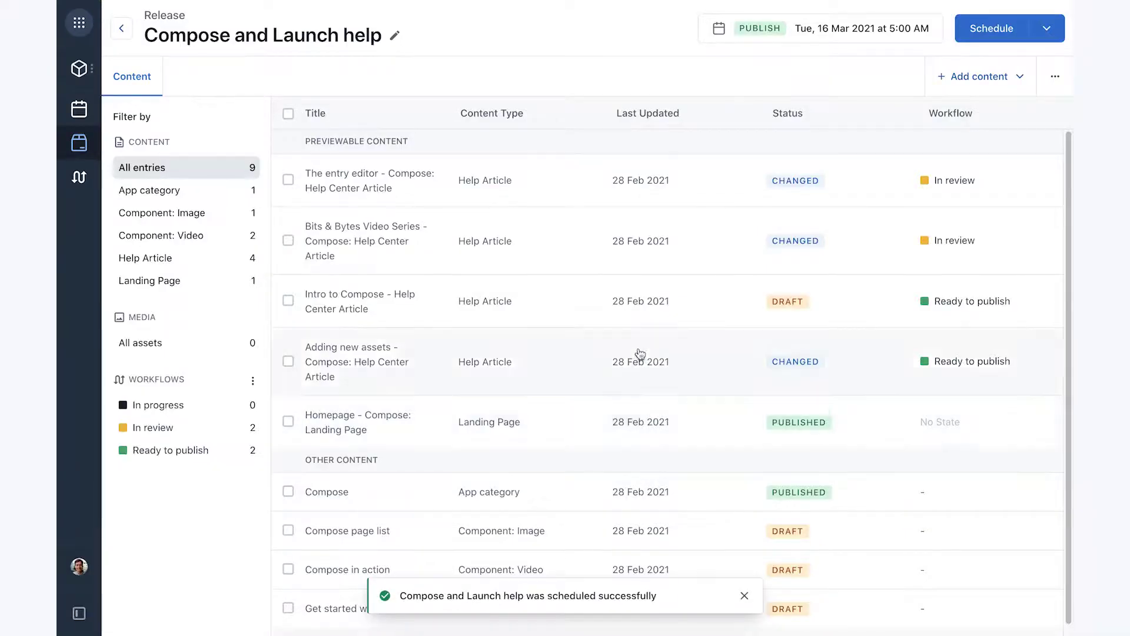
Check the unpublish option in the scheduling settings and close without adding an unpublish date
{"action": "left_click", "coordinate": [989, 32]}
{"action": "left_click", "coordinate": [616, 280]}
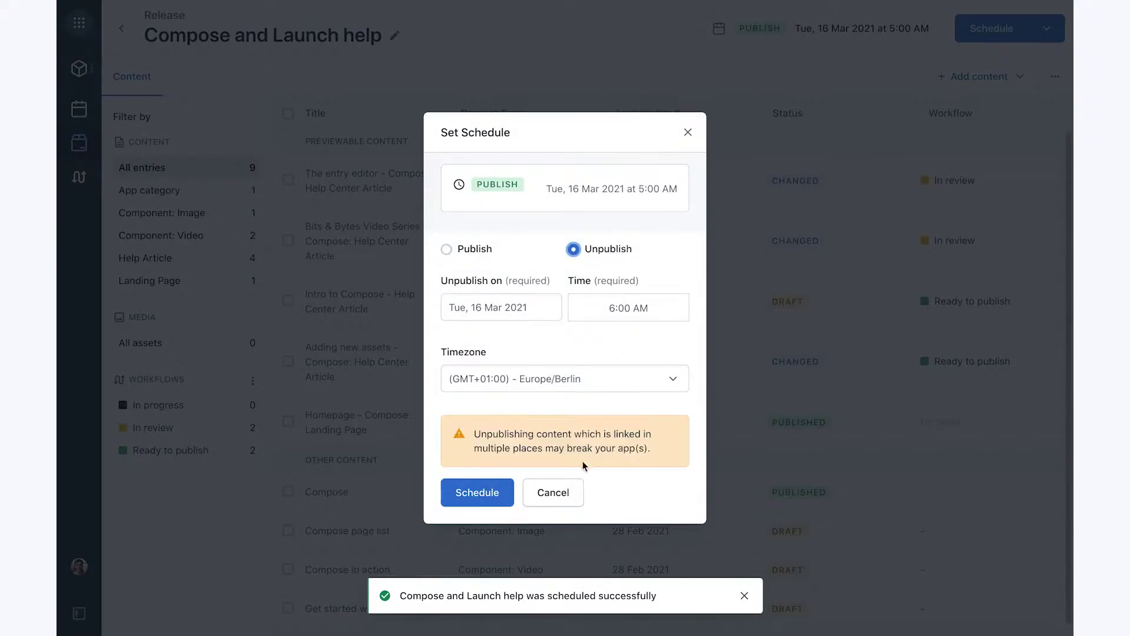
{"action": "left_click", "coordinate": [547, 503]}
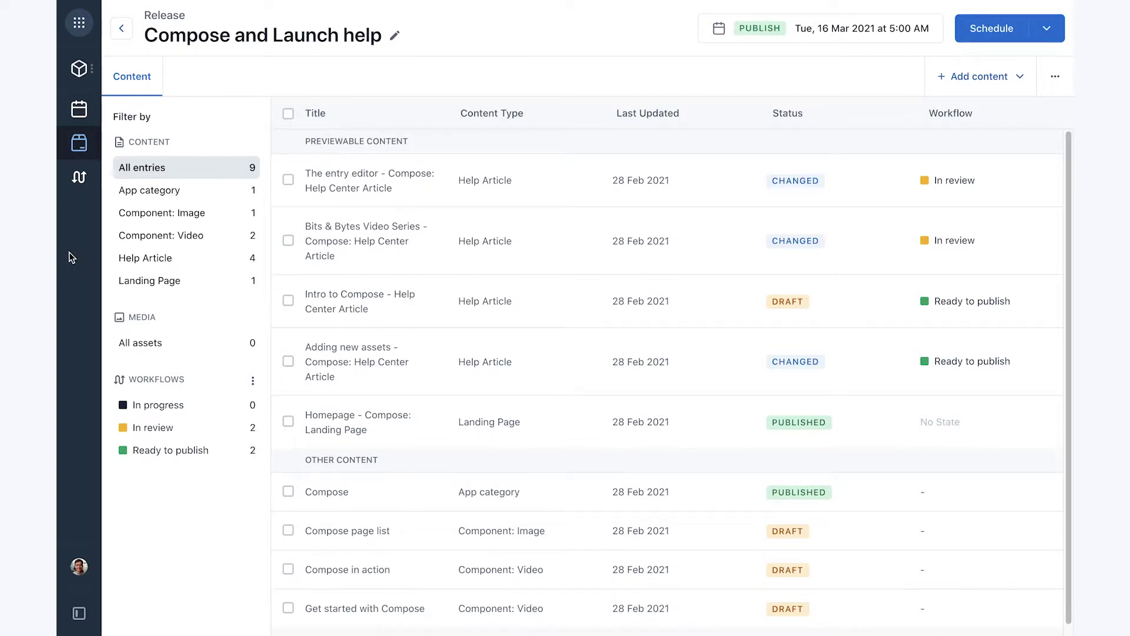
Open the Calendar on 16 March 2021 to see the release's 5:00 AM publish
{"action": "left_click", "coordinate": [74, 110]}
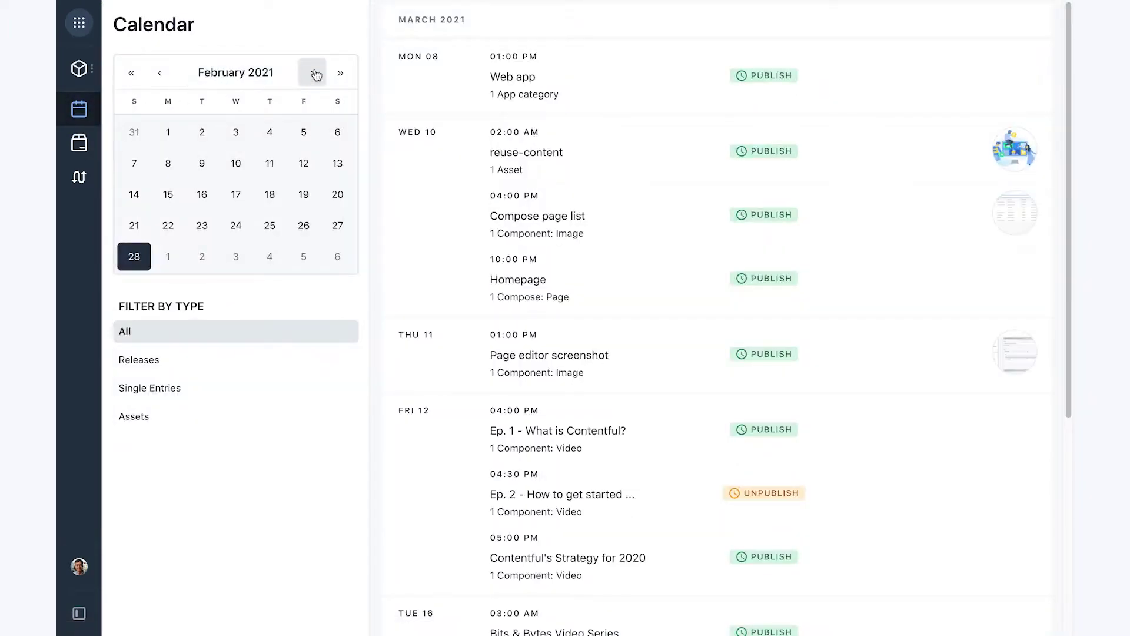
{"action": "left_click", "coordinate": [312, 74]}
{"action": "left_click", "coordinate": [200, 201]}
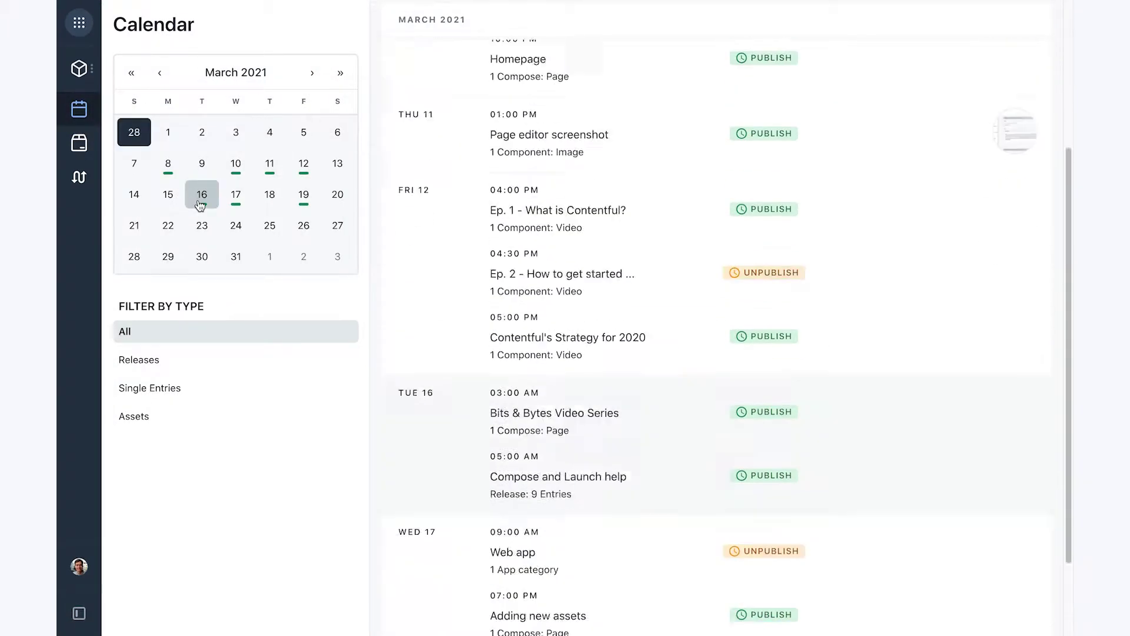